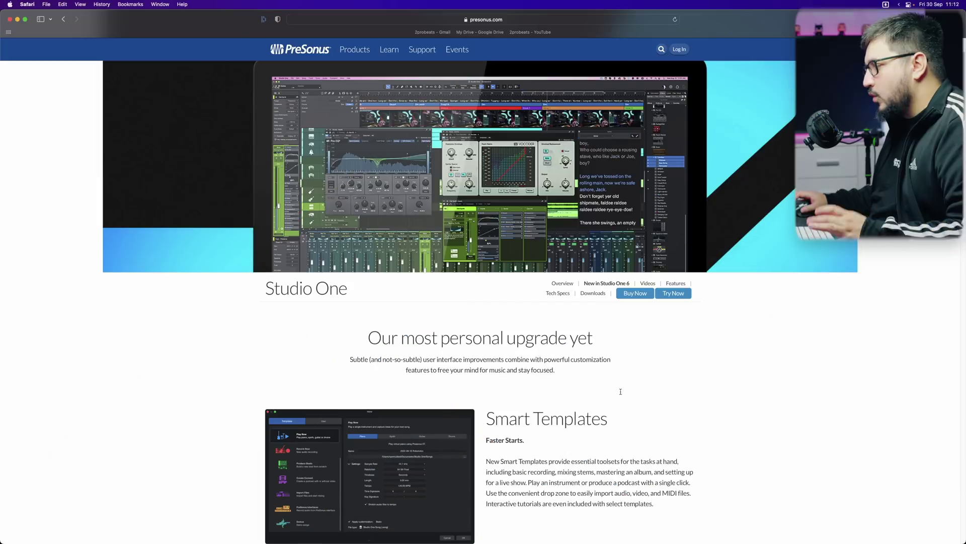
Scroll to and highlight the Smart Templates heading in Safari, then switch back to Studio One.
scroll(574, 367, down, 5)
triple_click(742, 249)
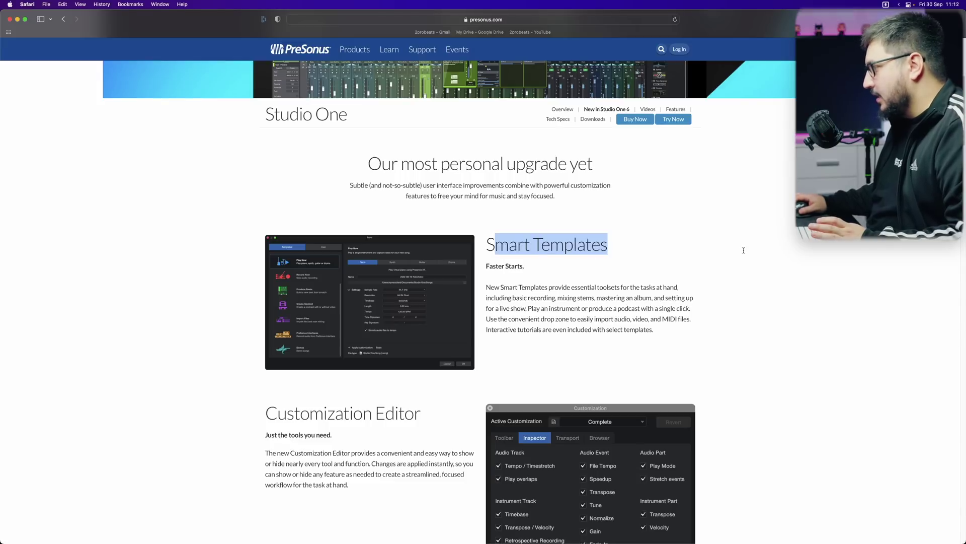
click(742, 249)
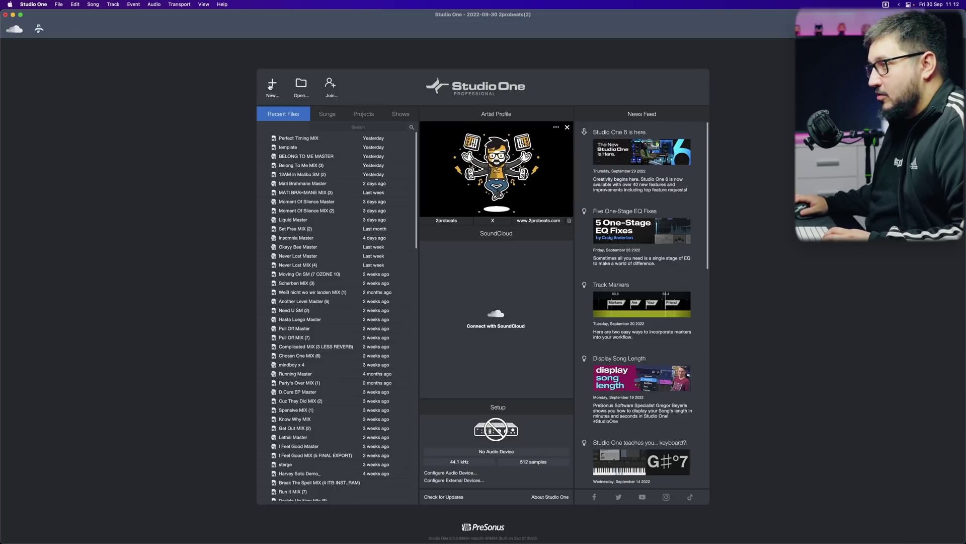
click(272, 85)
Preview the Master and Release, Record and Mix, Rehearse and Perform, and Record Now templates.
click(193, 142)
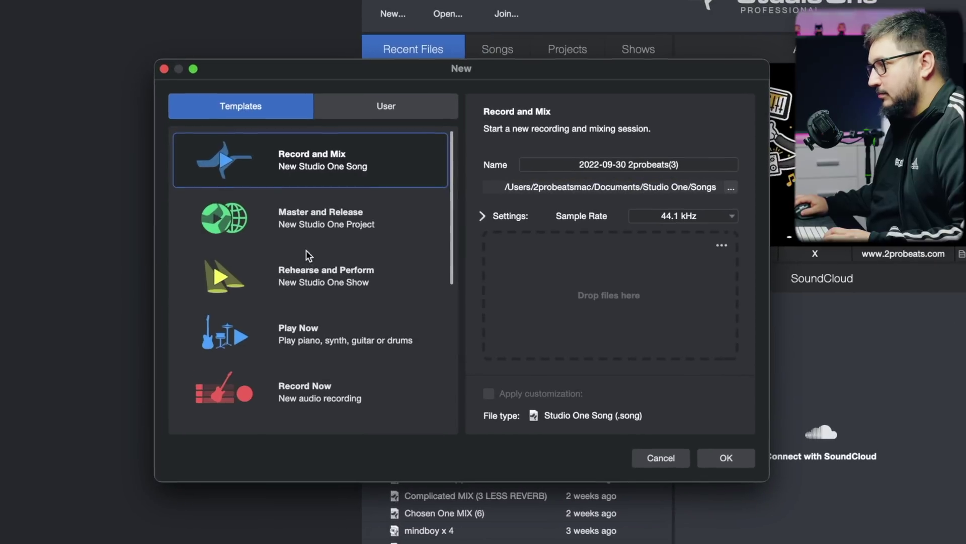
click(306, 249)
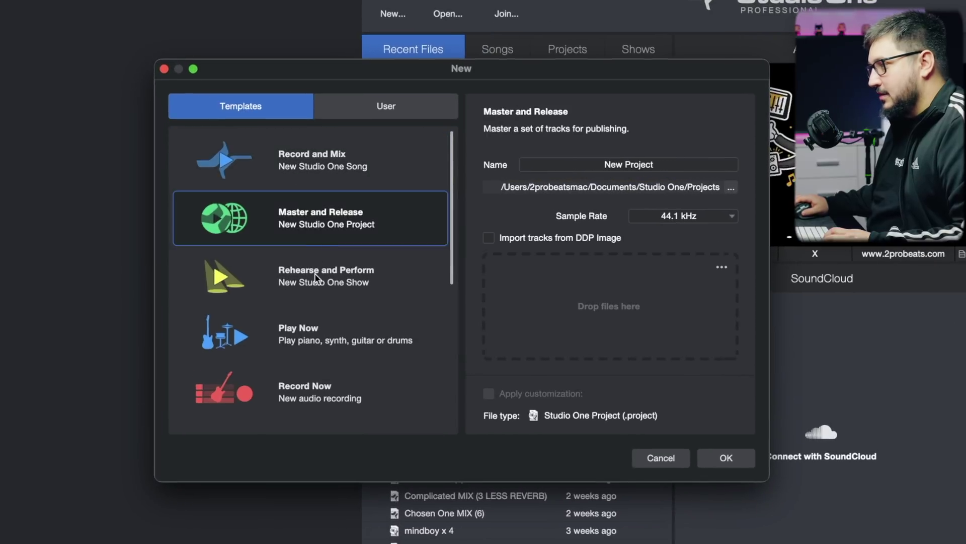
click(311, 160)
click(332, 295)
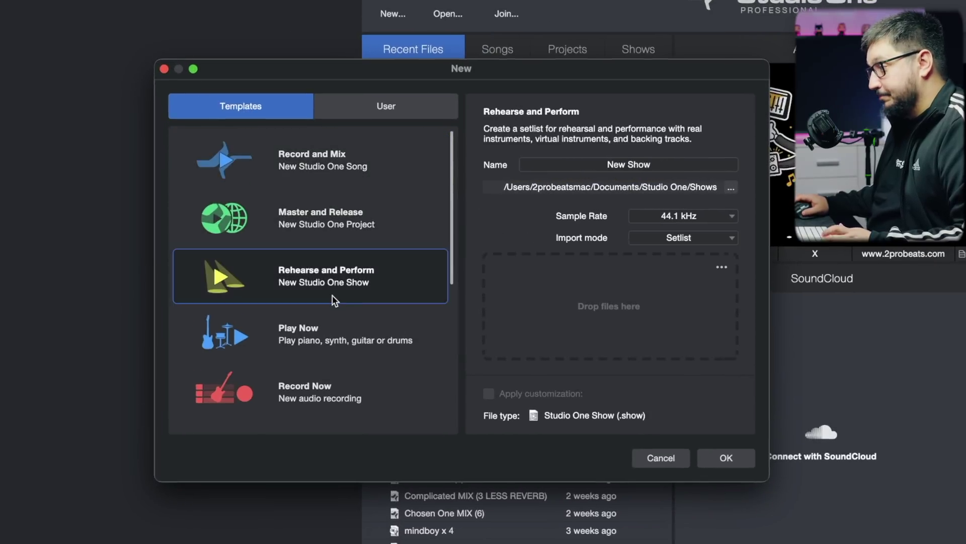
scroll(327, 289, down, 2)
click(321, 283)
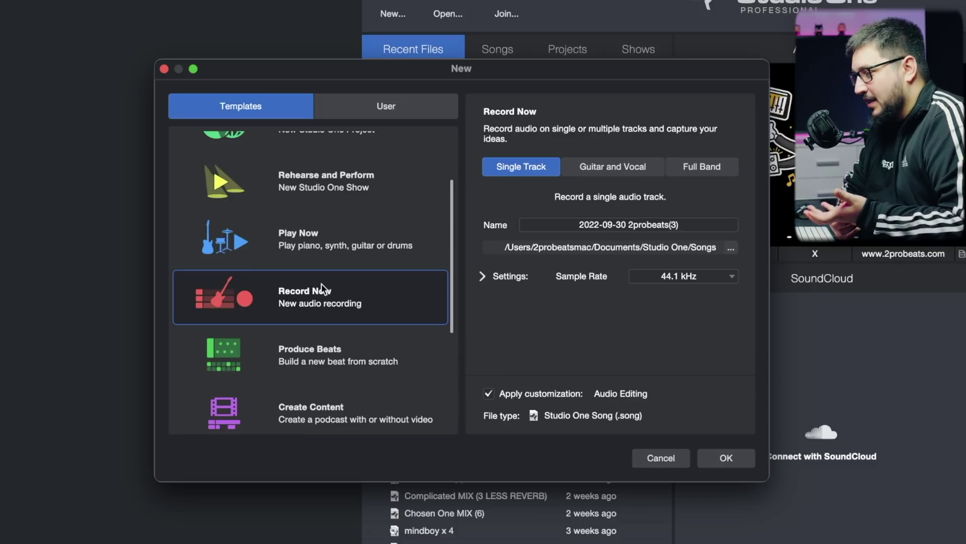
Preview Produce Beats, PreSonus Interfaces and Import Files templates, then view the User templates.
click(312, 353)
scroll(317, 348, down, 5)
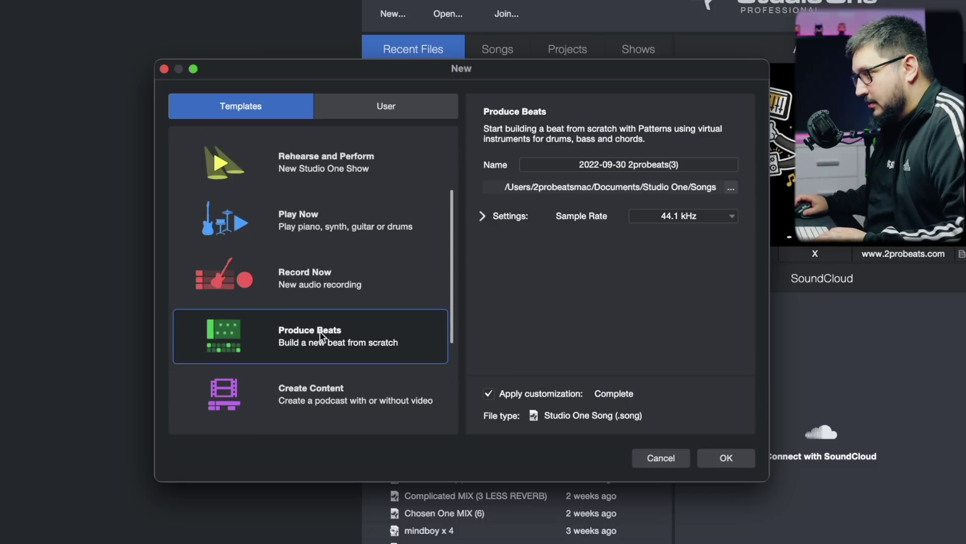
click(295, 350)
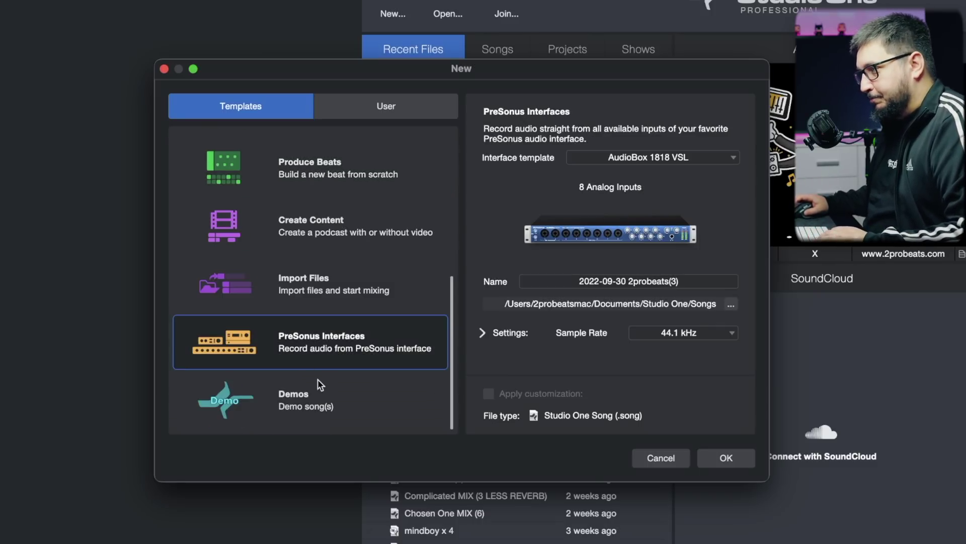
click(321, 291)
drag(631, 313, 590, 300)
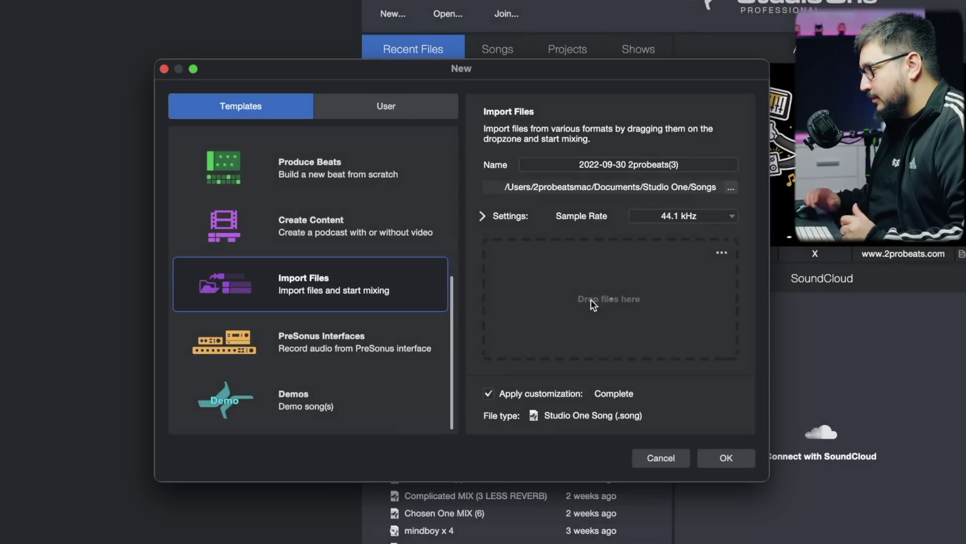
click(413, 110)
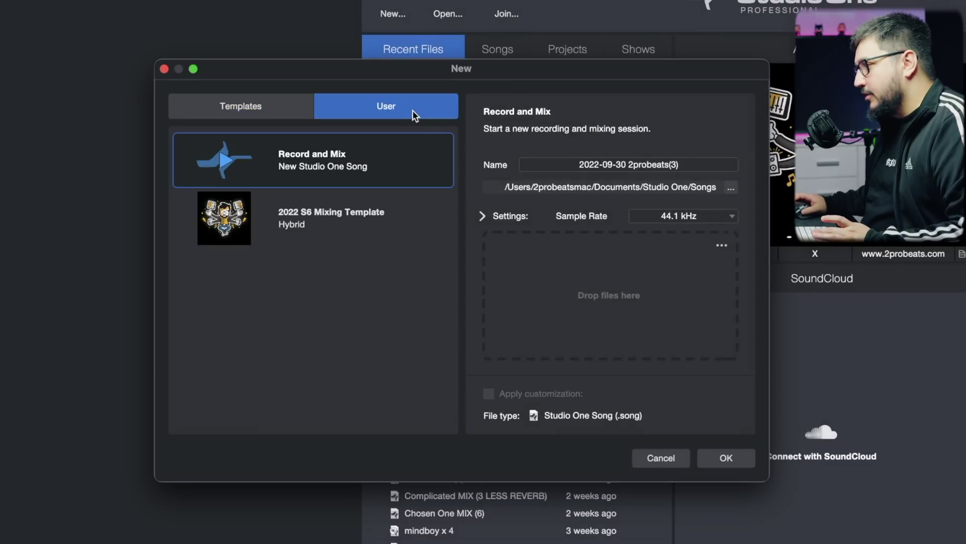
Preview the 2022 S6 Mixing Template, then the built-in Produce Beats and Import Files templates.
click(321, 225)
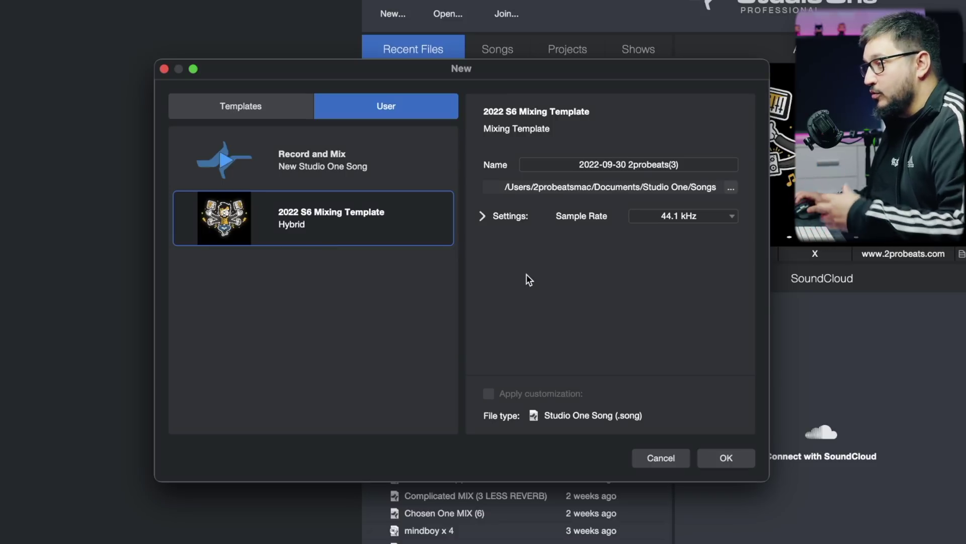
click(230, 115)
click(306, 367)
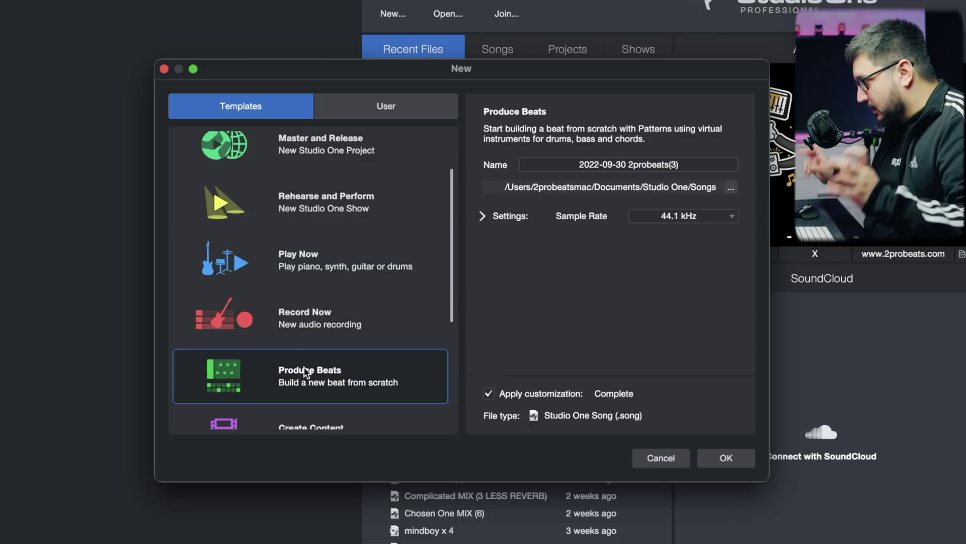
scroll(316, 345, down, 3)
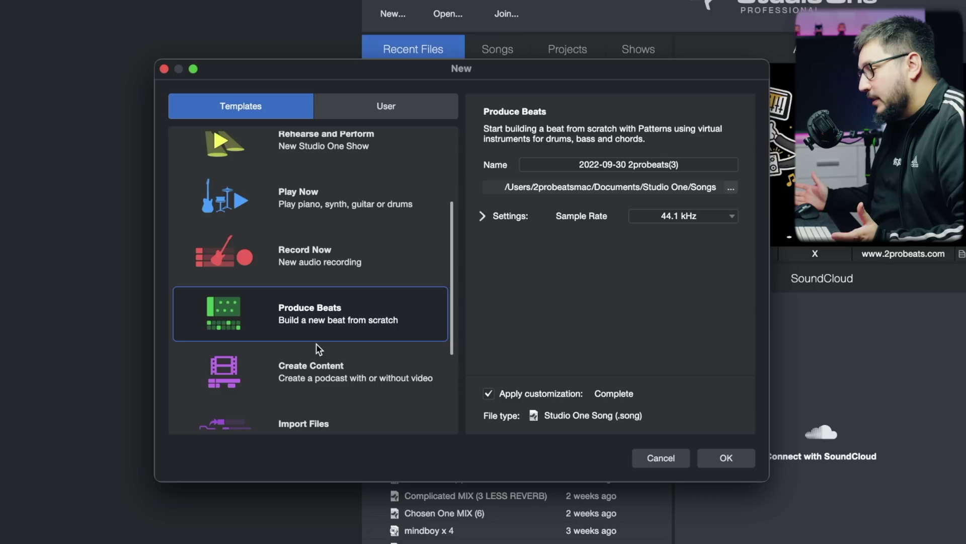
scroll(316, 344, down, 6)
click(318, 308)
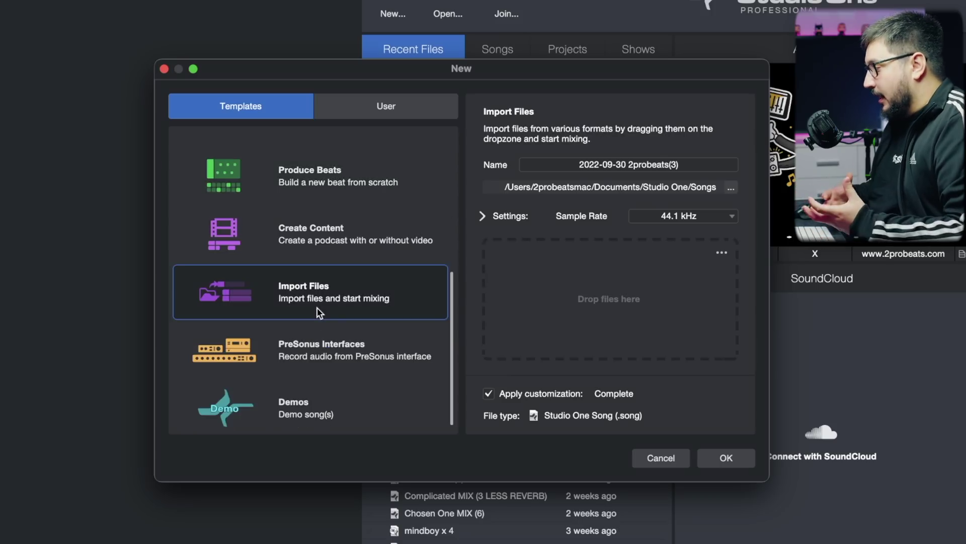
Compare User and built-in template lists, read Safari's Customization Editor section, then return to Studio One.
scroll(316, 307, up, 10)
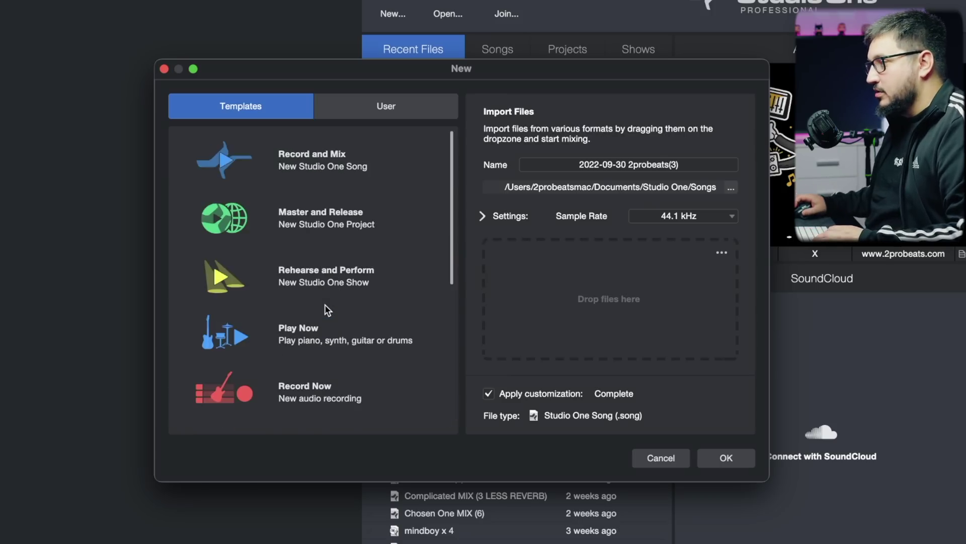
click(386, 106)
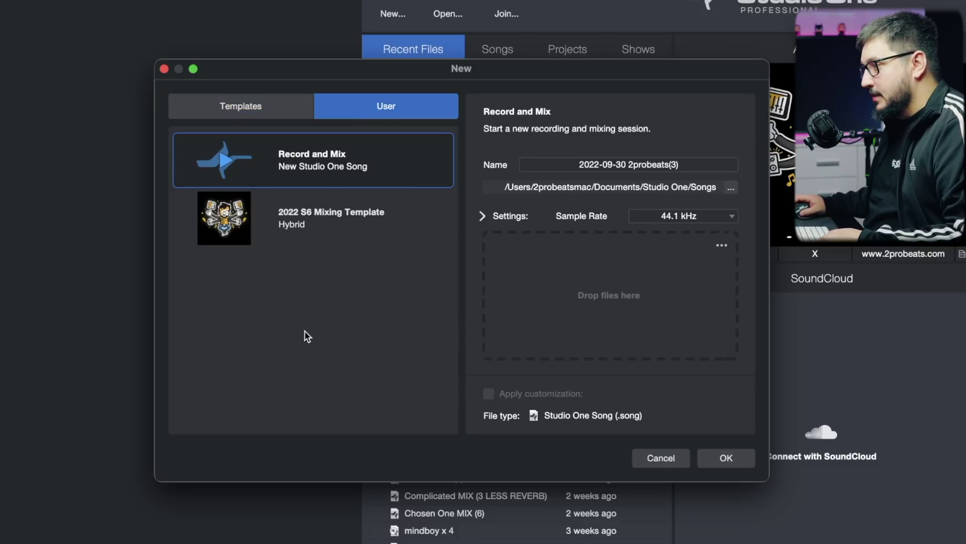
click(240, 105)
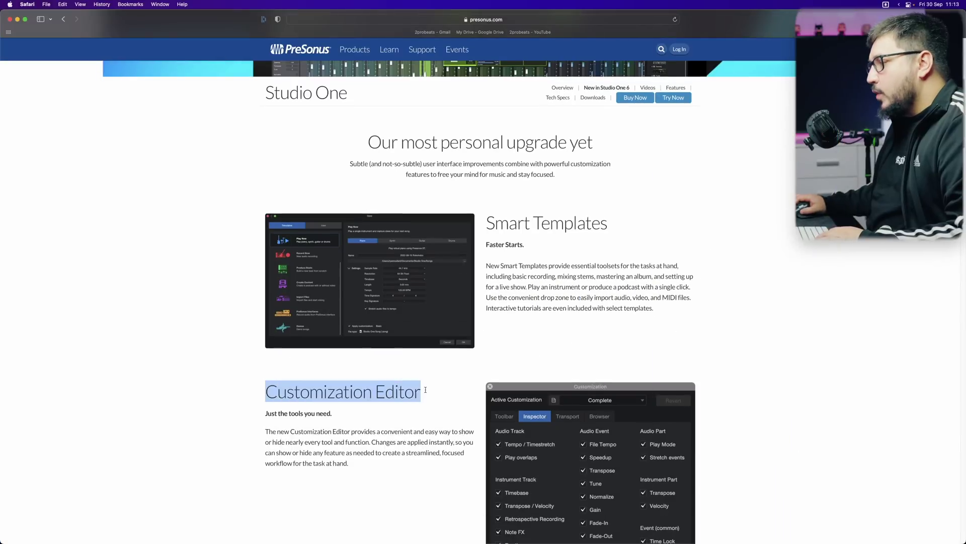
click(203, 399)
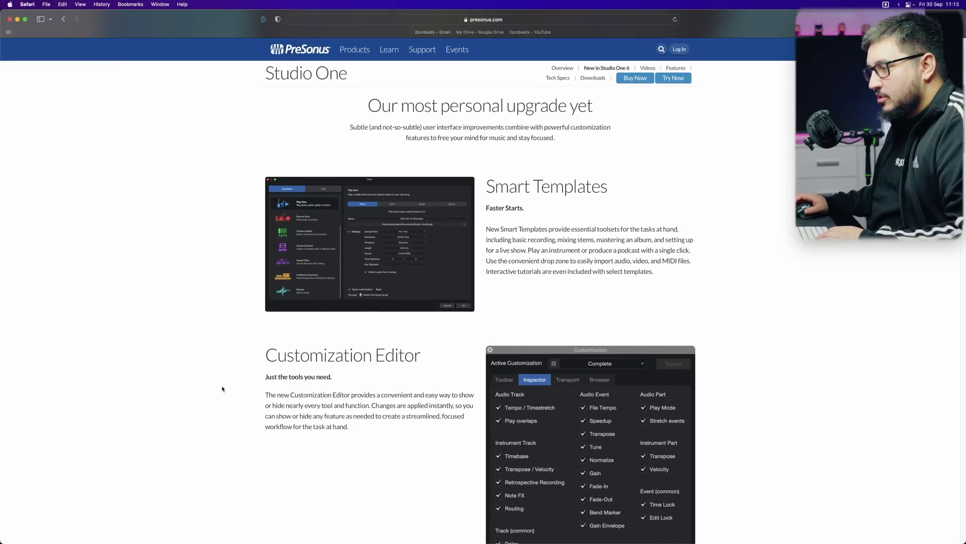
scroll(223, 389, down, 2)
click(420, 527)
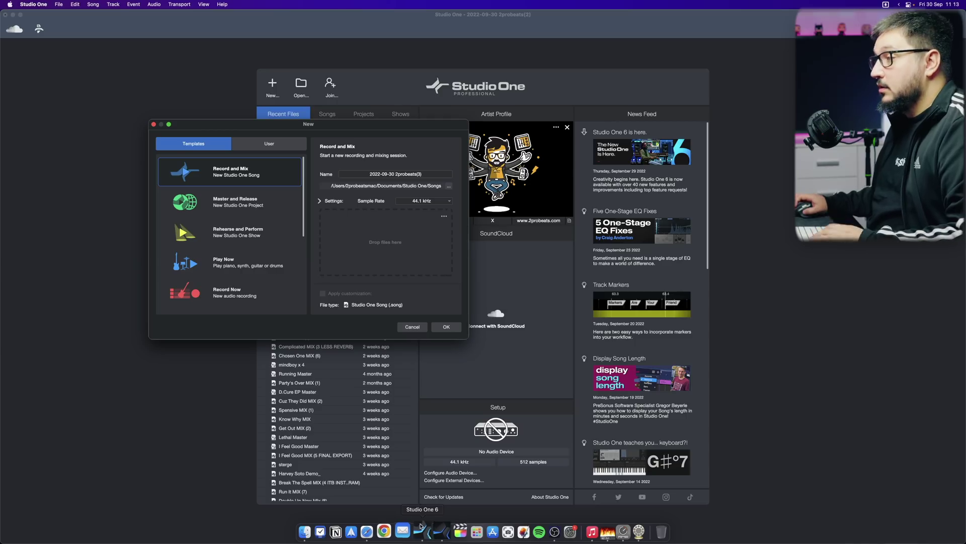
Cancel the new song and apply the 2probeats Mixing 1 layout after trying Complete and Audio Editing.
click(413, 327)
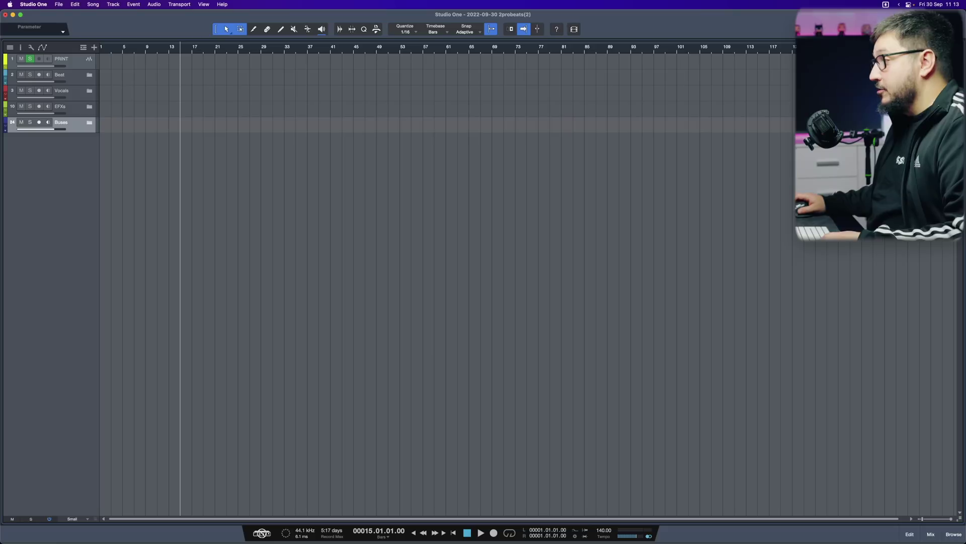
click(203, 4)
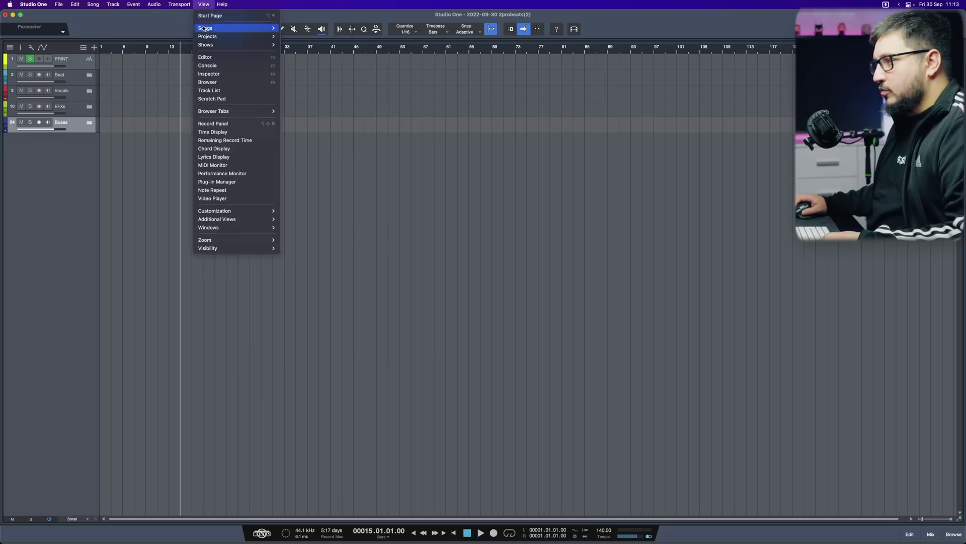
mouse_move(243, 209)
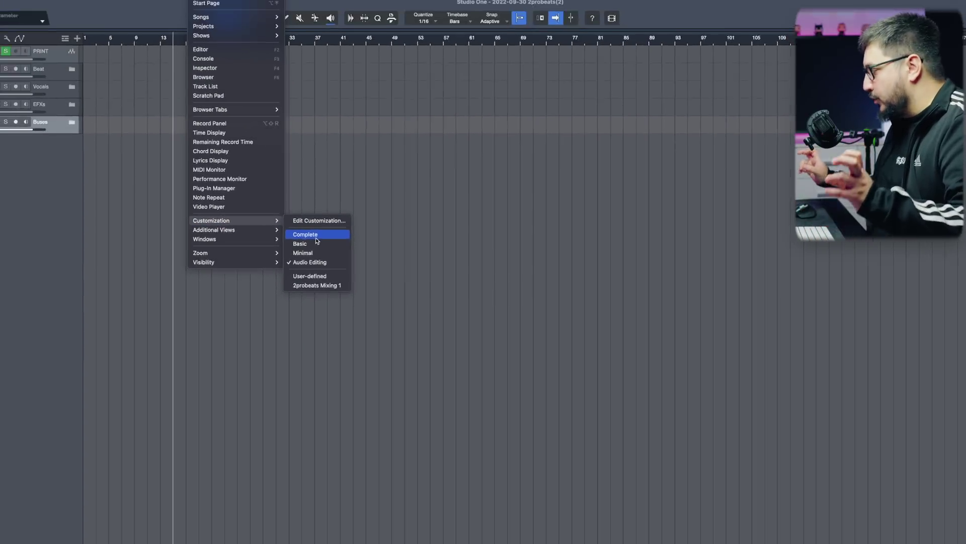
click(309, 229)
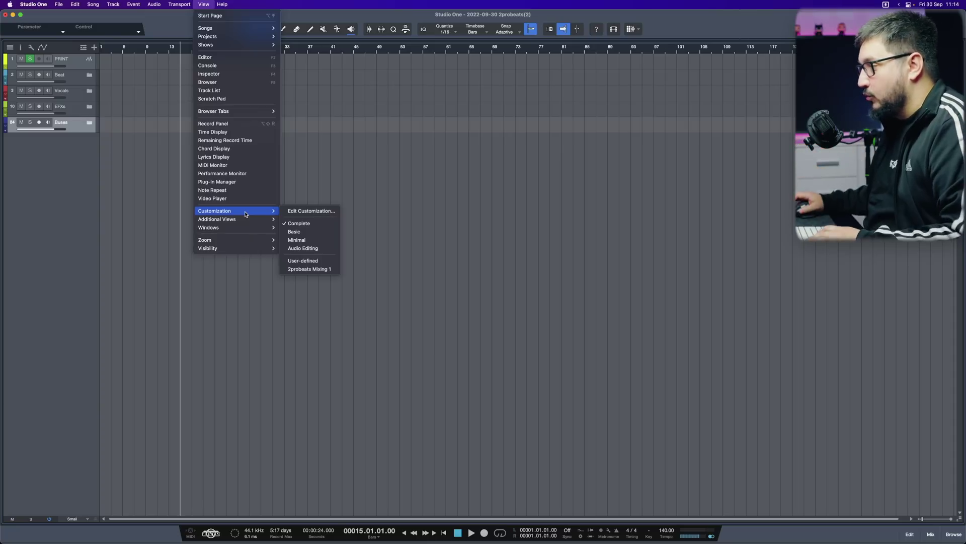
click(332, 248)
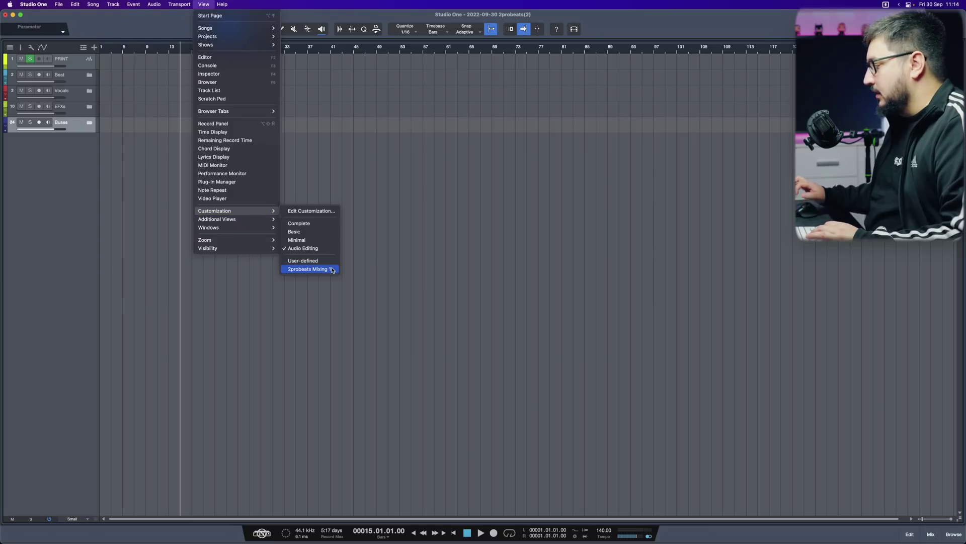
click(333, 269)
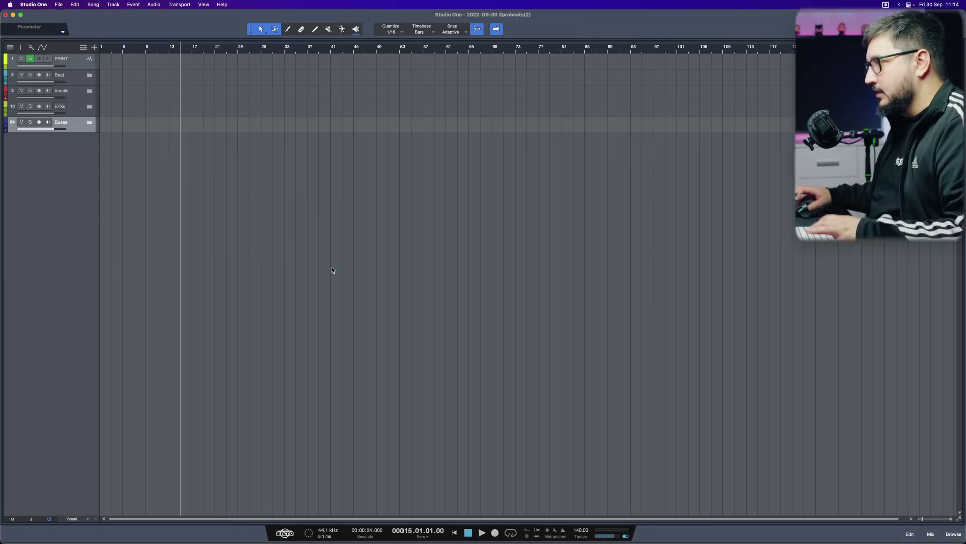
Open the Customization editor from View > Customization > Edit Customization.
click(183, 5)
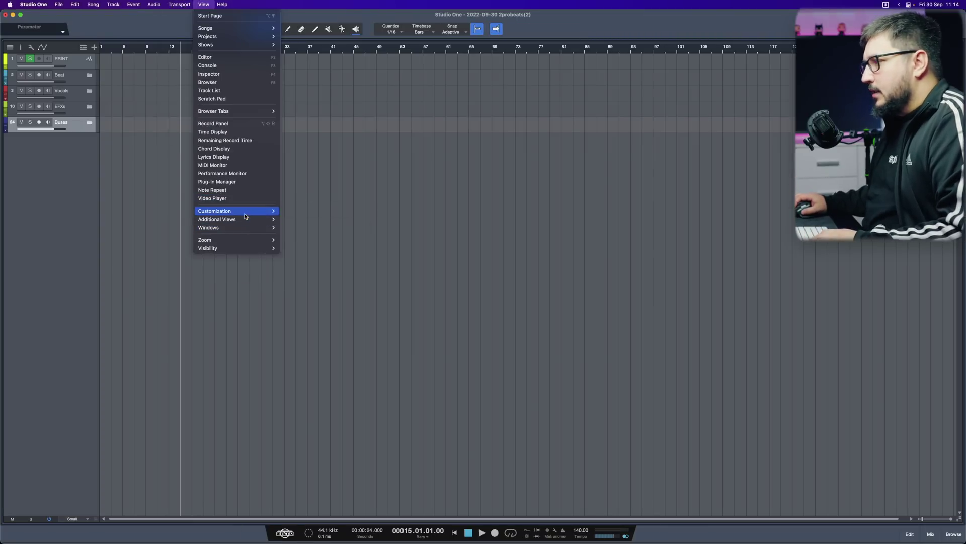
mouse_move(245, 217)
click(307, 269)
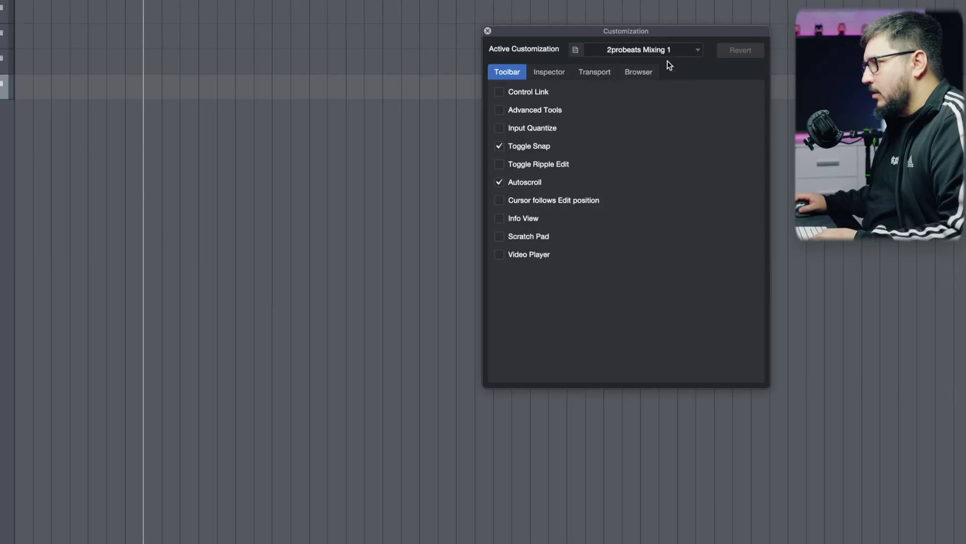
Centre the Customization editor, then uncheck and recheck Toggle Snap and Autoscroll in the Toolbar tab.
drag(656, 34, 499, 106)
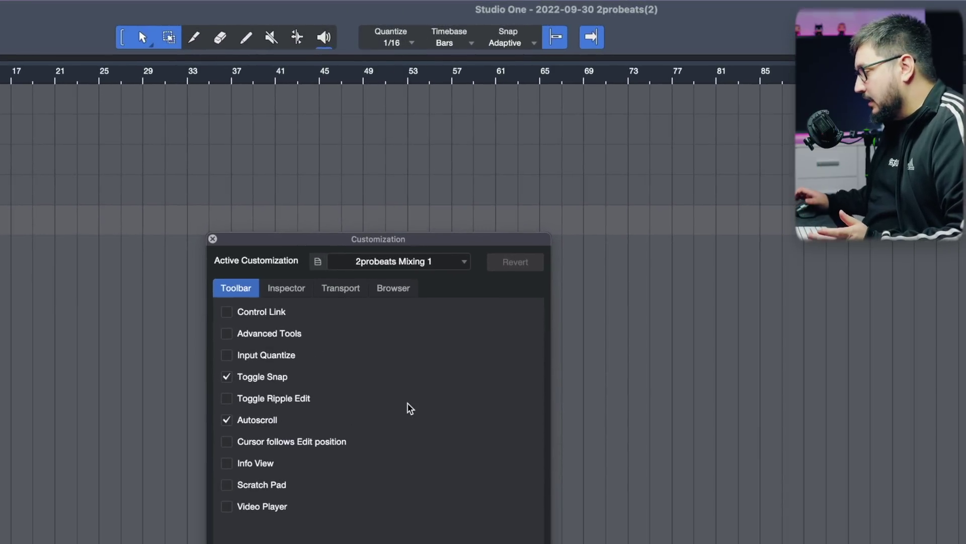
click(227, 376)
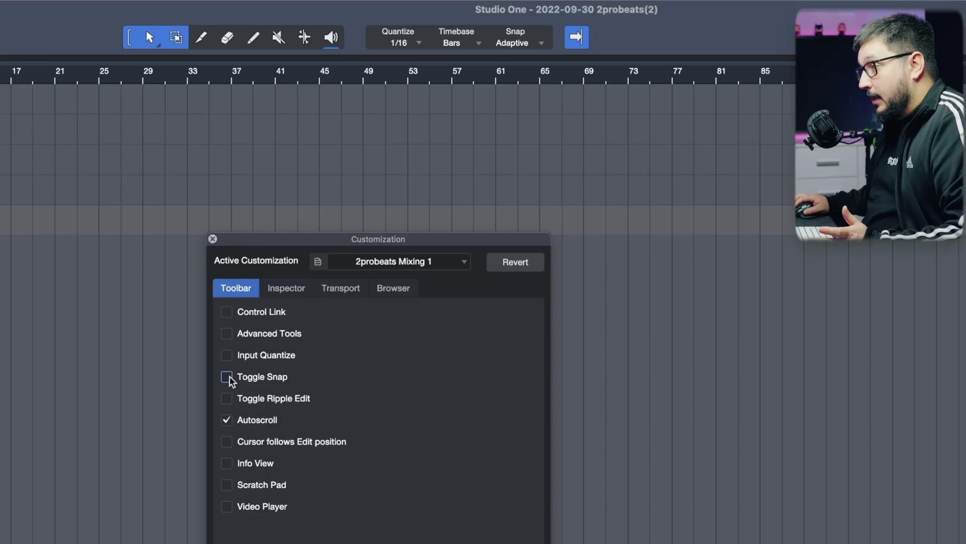
click(226, 419)
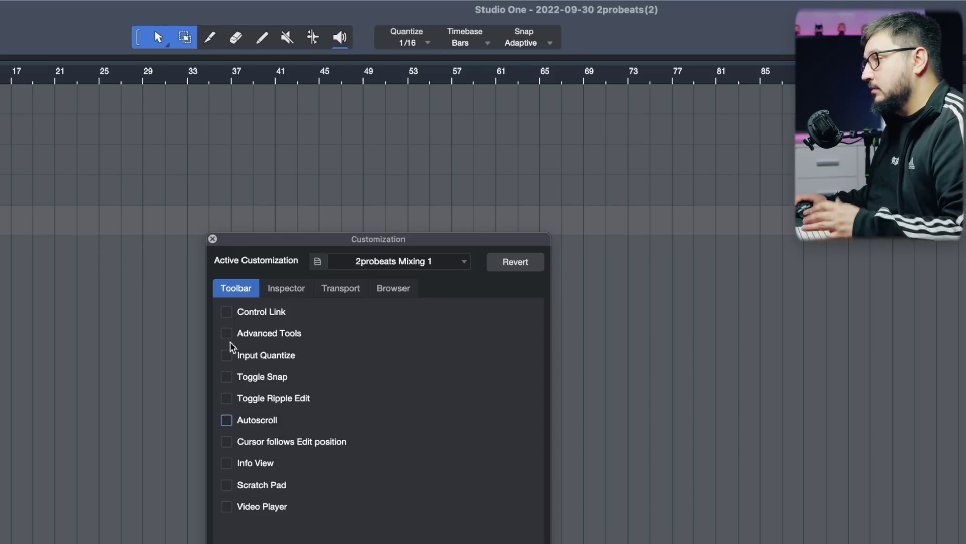
click(227, 419)
click(227, 376)
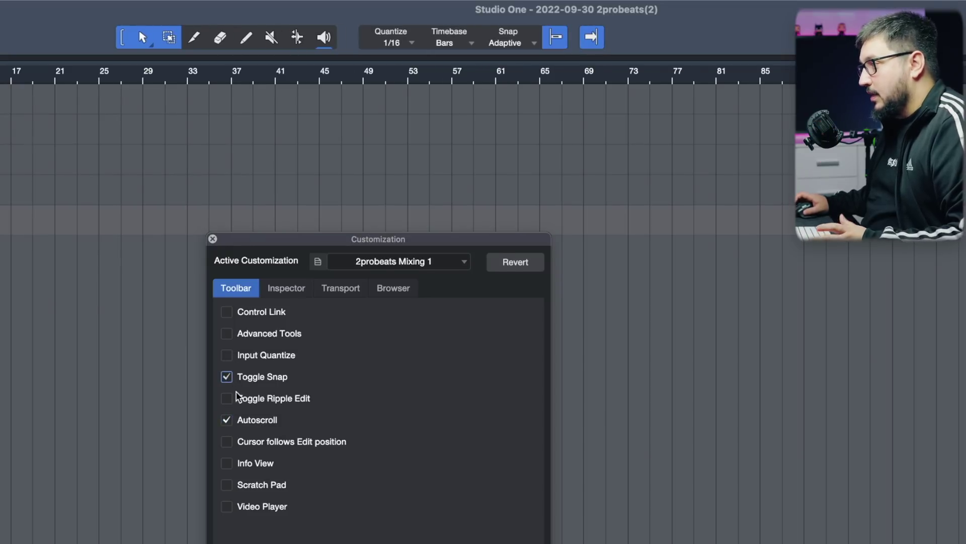
click(341, 288)
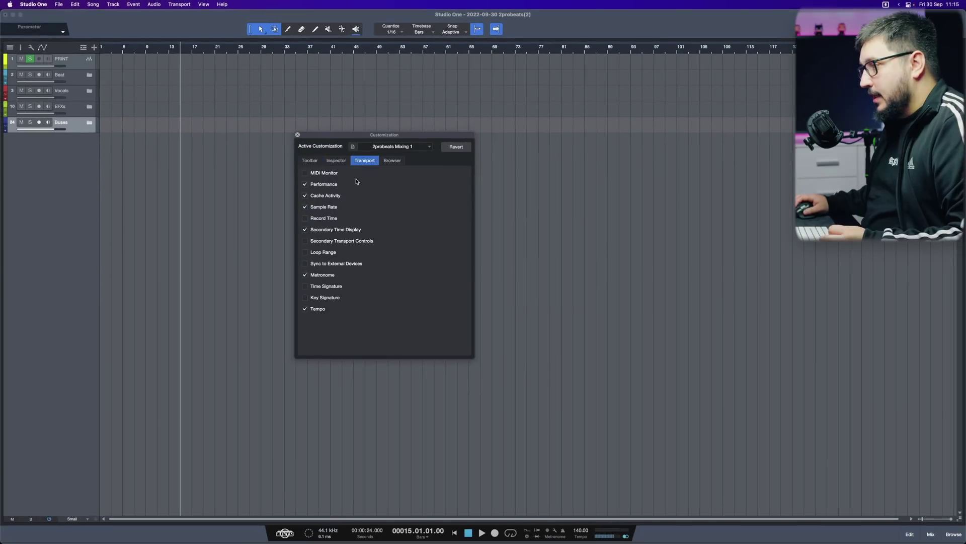
Remove Tempo from the transport bar and show Sample Rate, Metronome and Key Signature.
click(305, 309)
click(305, 275)
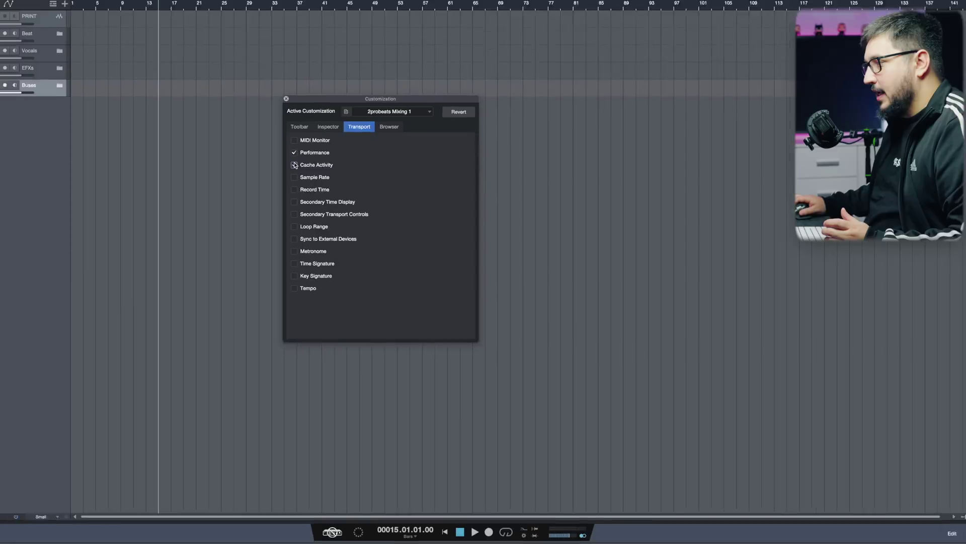
click(305, 207)
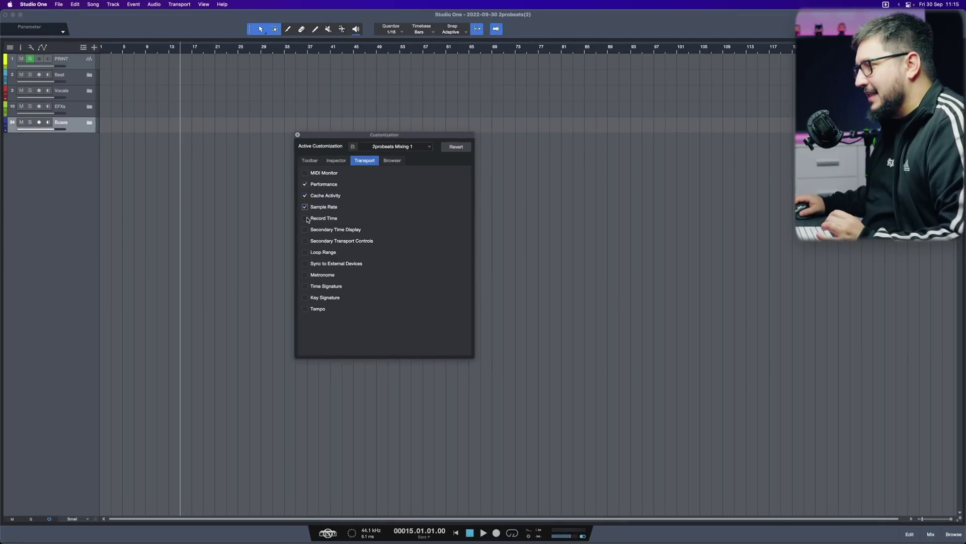
click(305, 275)
click(305, 298)
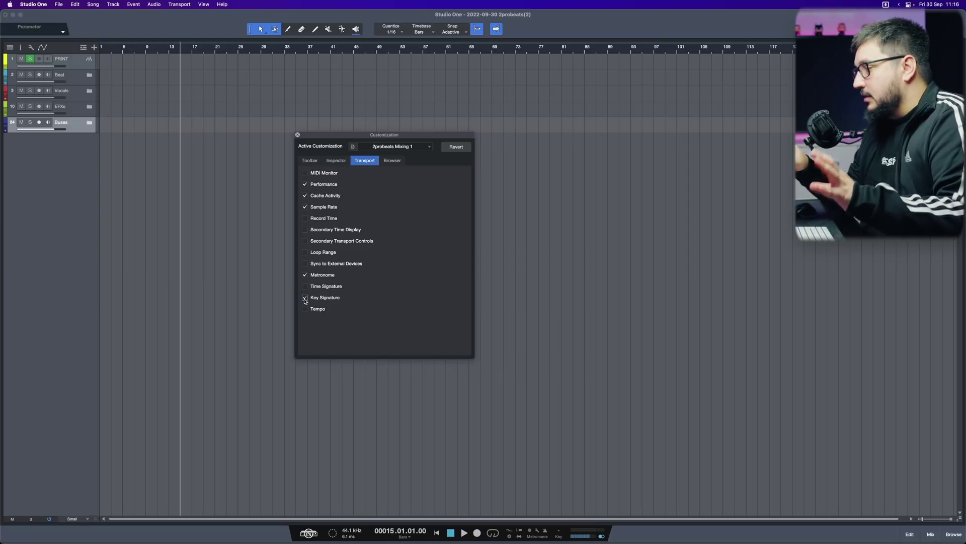
click(392, 161)
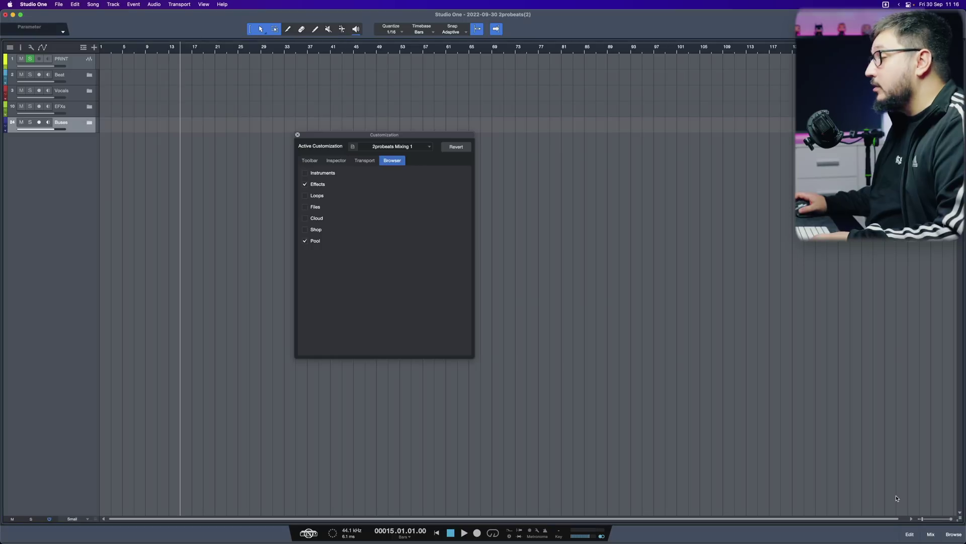
Open the Browse panel and toggle Loops on then off, keeping only Effects and Pool.
click(954, 536)
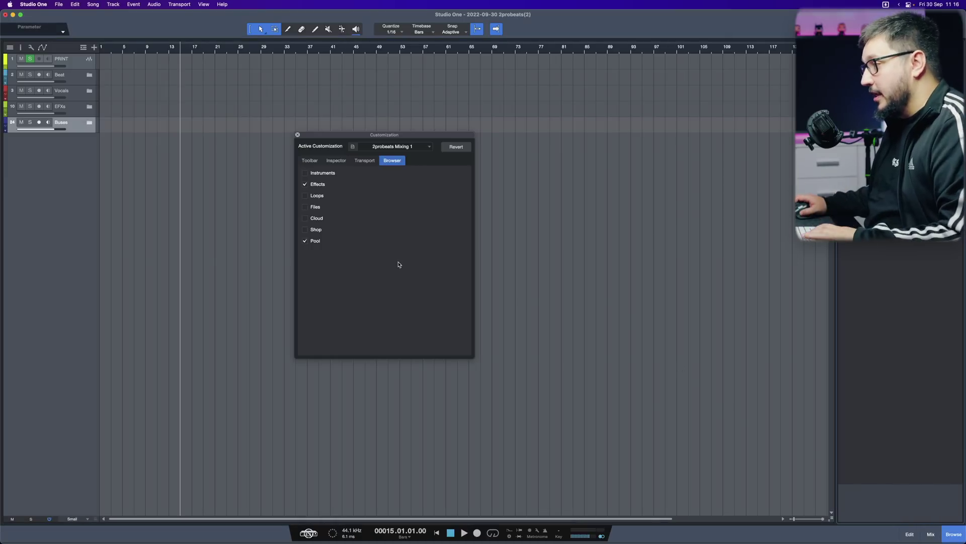
click(305, 195)
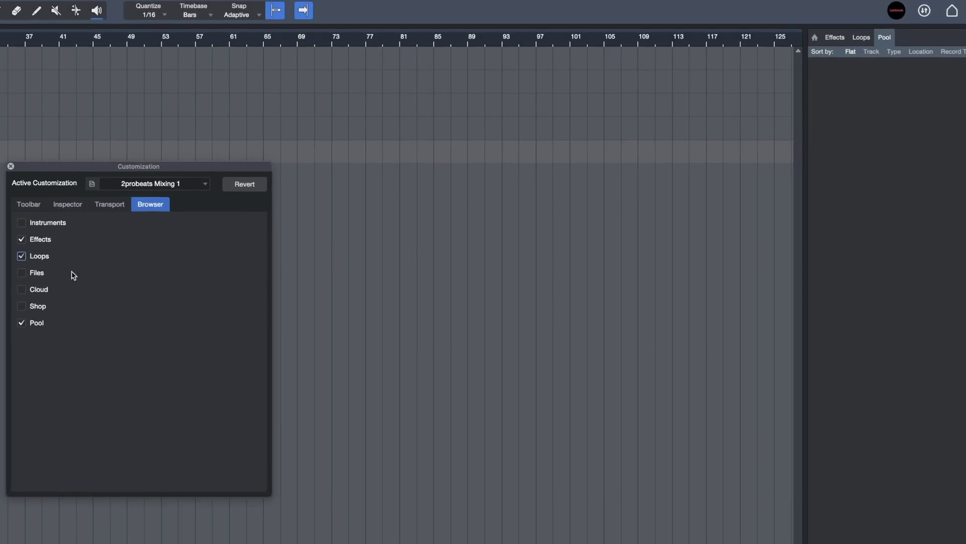
click(21, 256)
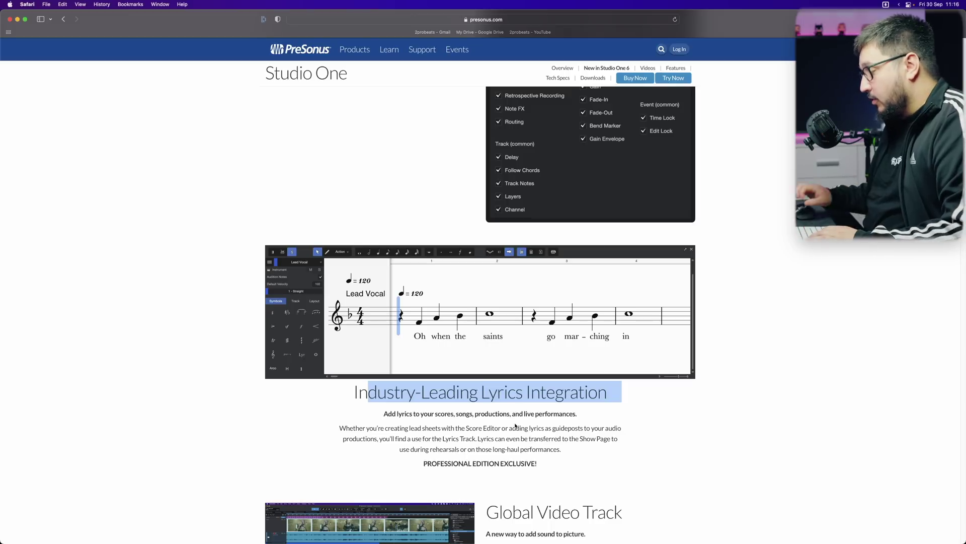
Highlight the Industry-Leading Lyrics Integration heading, then scroll down to the Global Video Track section.
drag(328, 399, 607, 394)
click(603, 394)
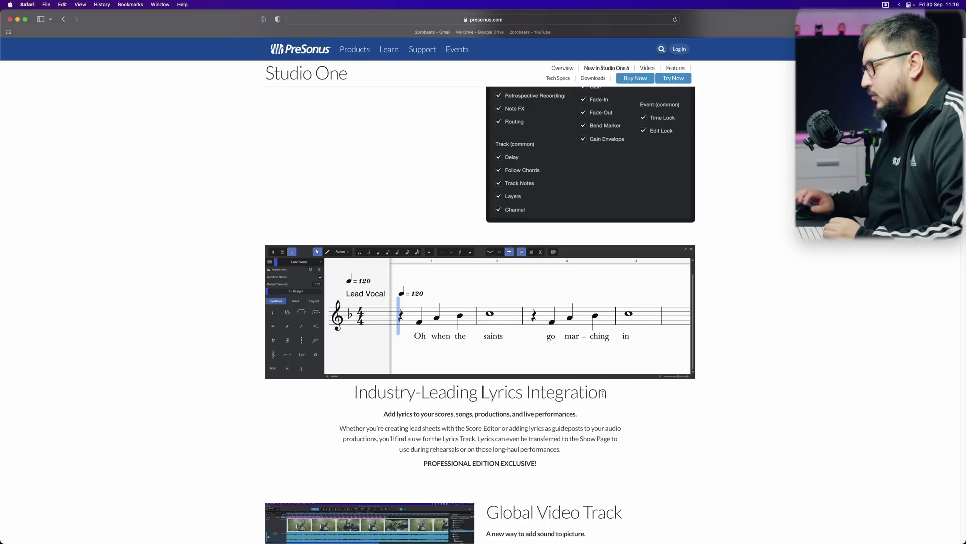
scroll(603, 394, down, 10)
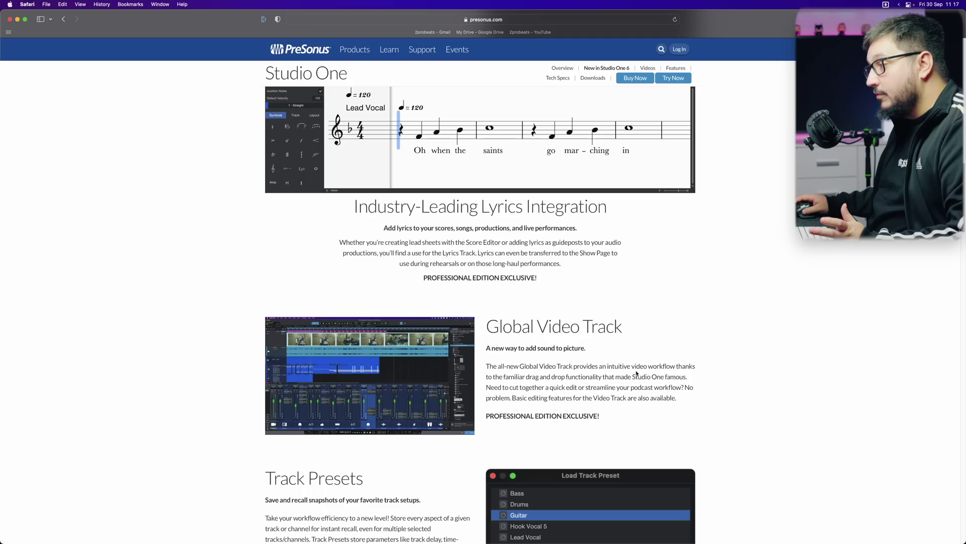
Add a global Video track with the r6 main clip, zoom out with W, and extract its audio.
click(420, 531)
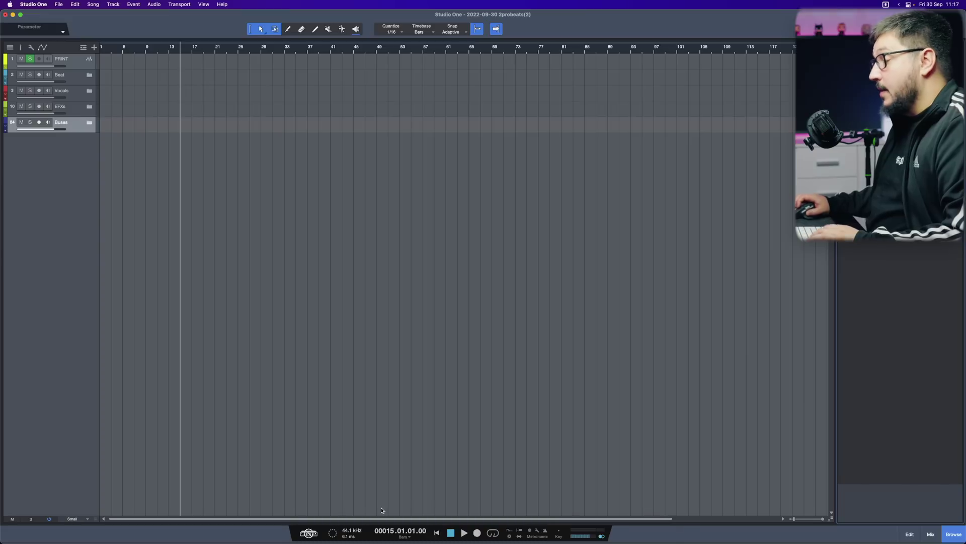
click(83, 47)
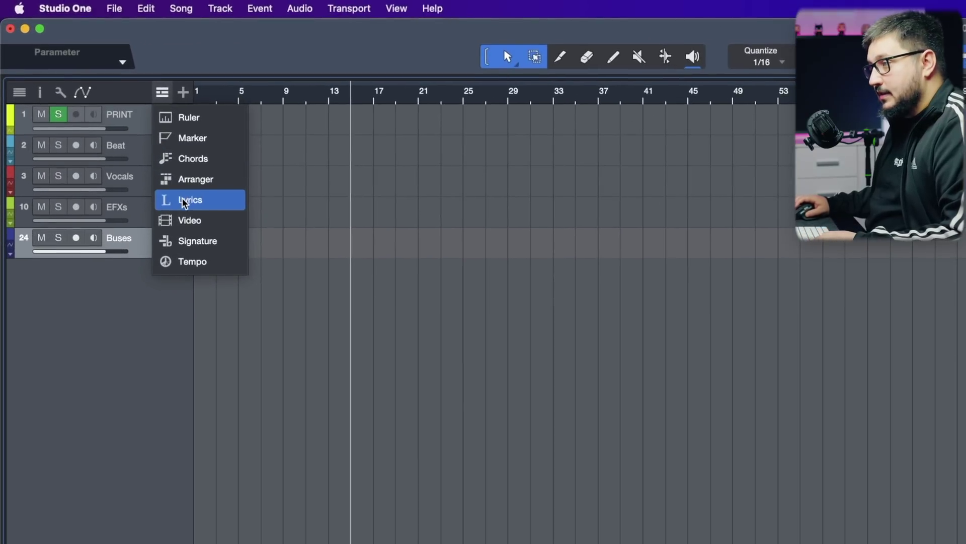
click(187, 220)
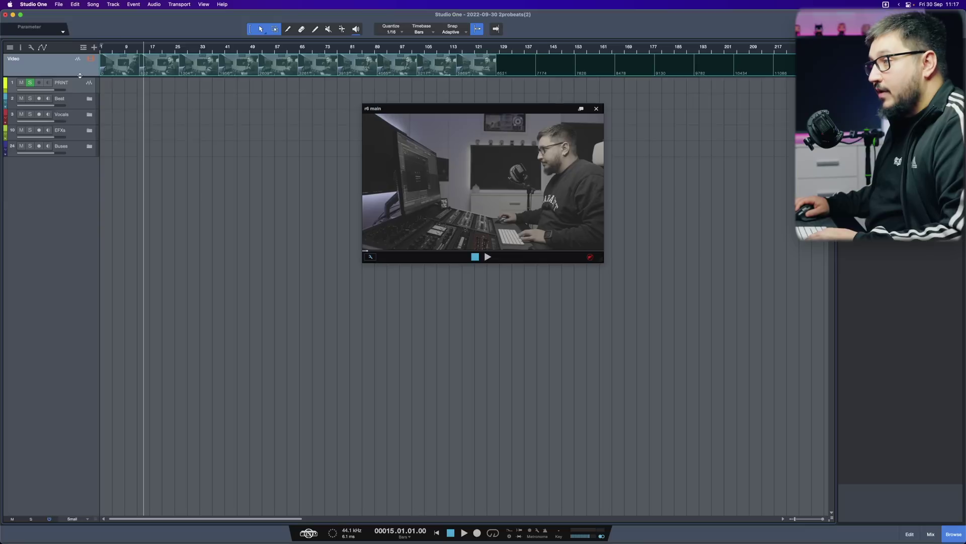
key(w)
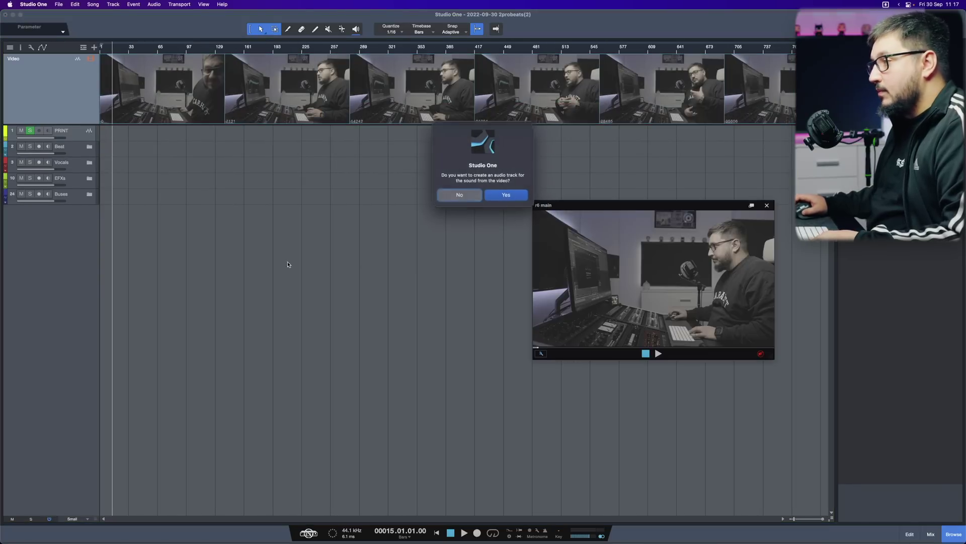
click(505, 193)
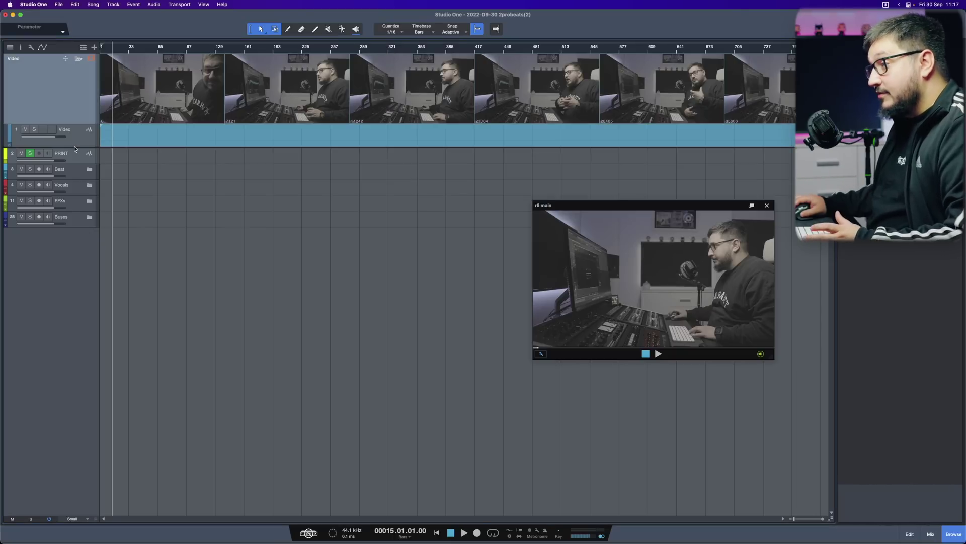
Enlarge the Video audio track, close the r6 main video window, then delete and undo a video range.
drag(76, 145, 76, 249)
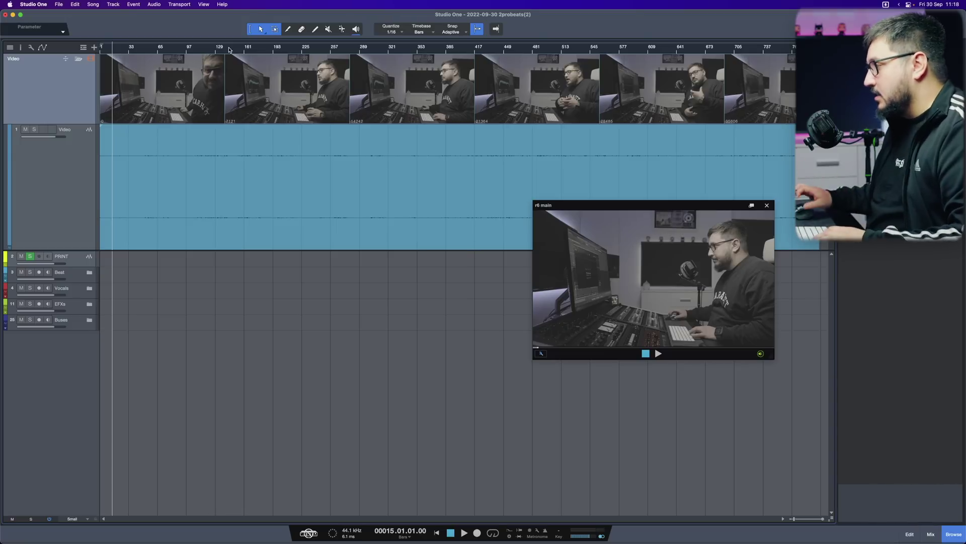
click(767, 205)
key(Delete)
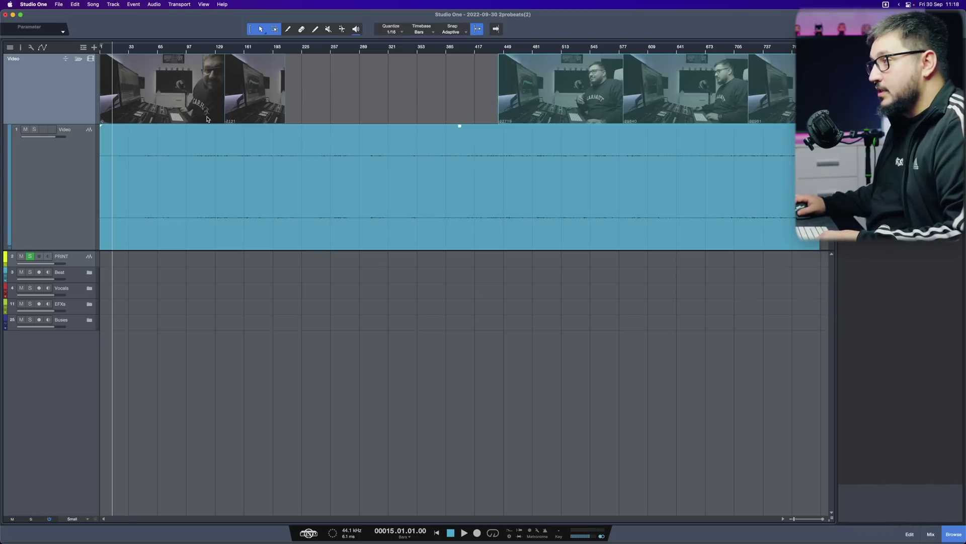
click(262, 108)
key(super+z)
key(super+z)
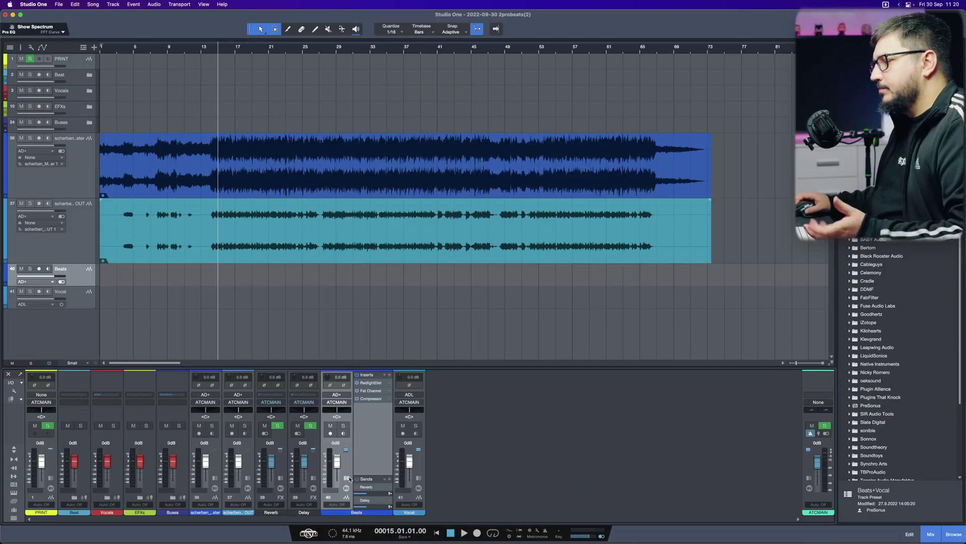
Delete the Beats and Vocal tracks, leaving the lower audio track 37 selected.
click(419, 479)
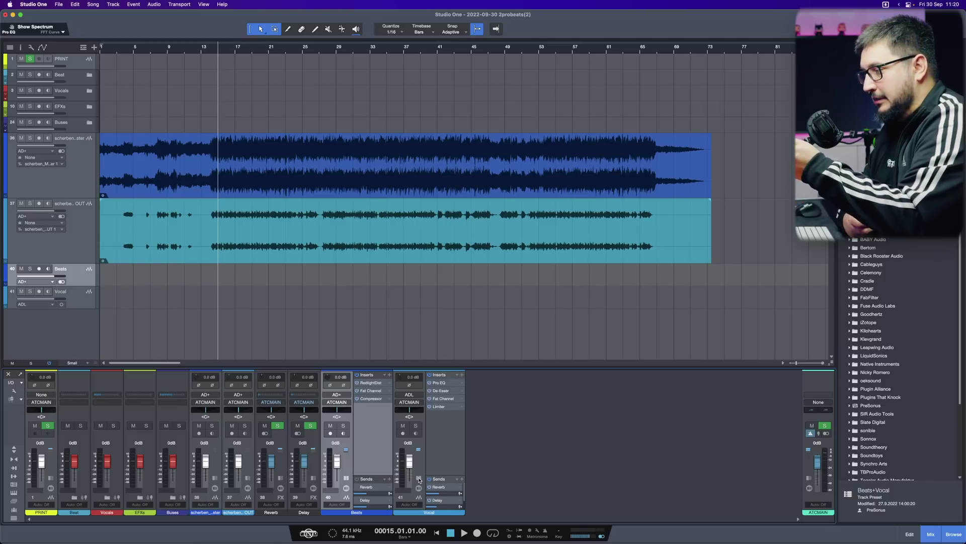
key(super+z)
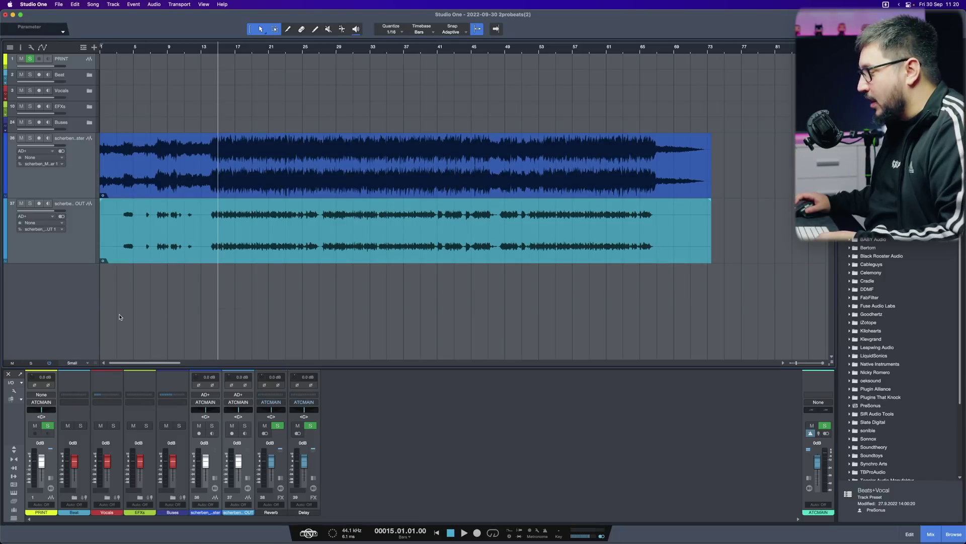
click(75, 234)
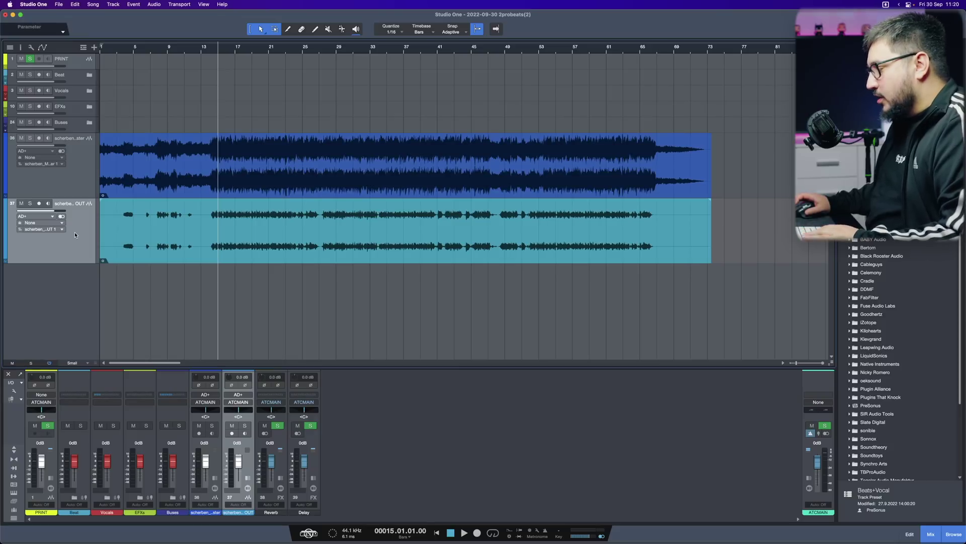
Remove the Reverb and Delay channels, then reselect track 37 and show its inserts and sends.
click(278, 469)
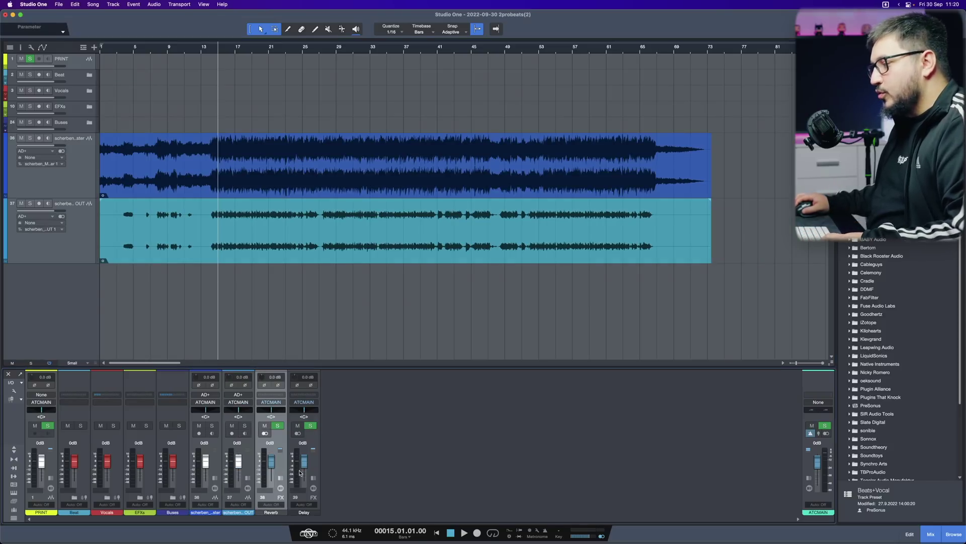
shift+click(312, 462)
right_click(315, 462)
click(347, 390)
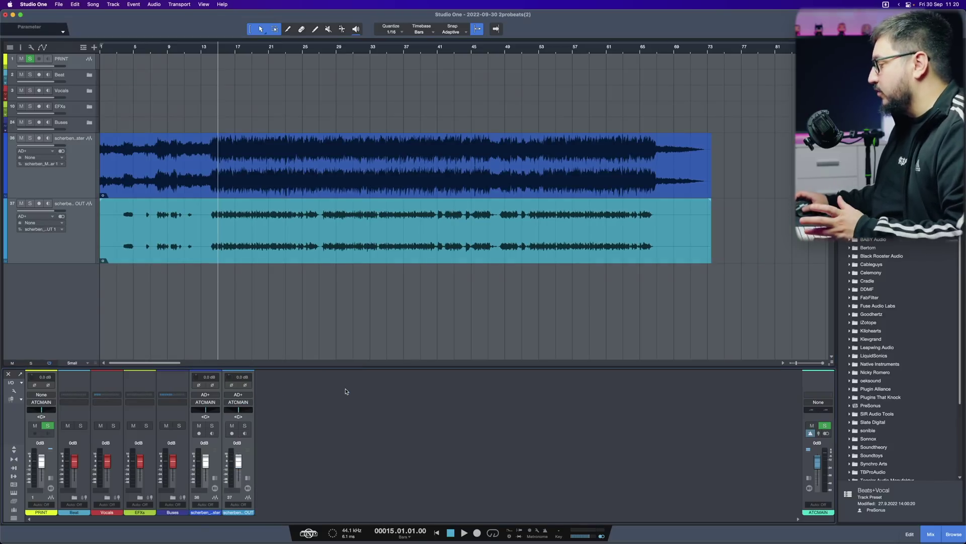
click(75, 238)
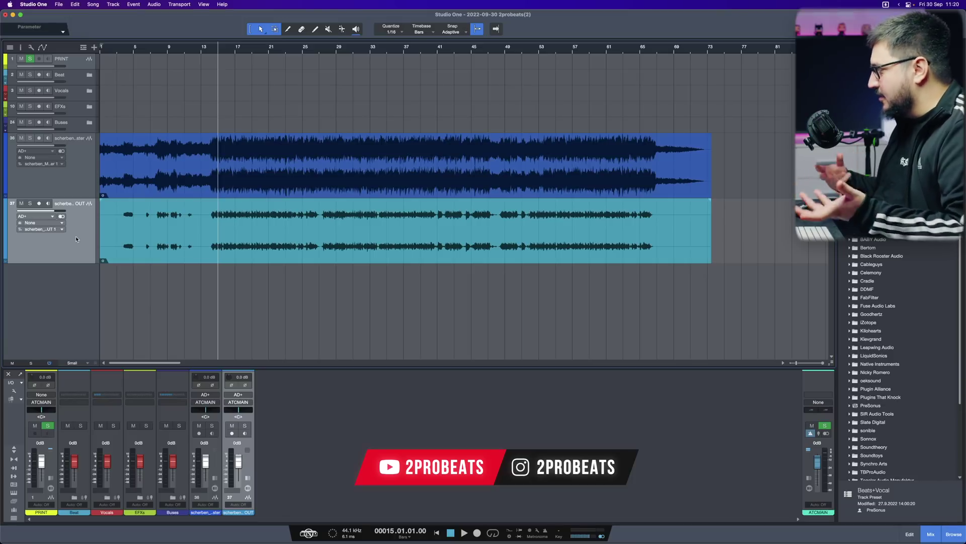
click(249, 478)
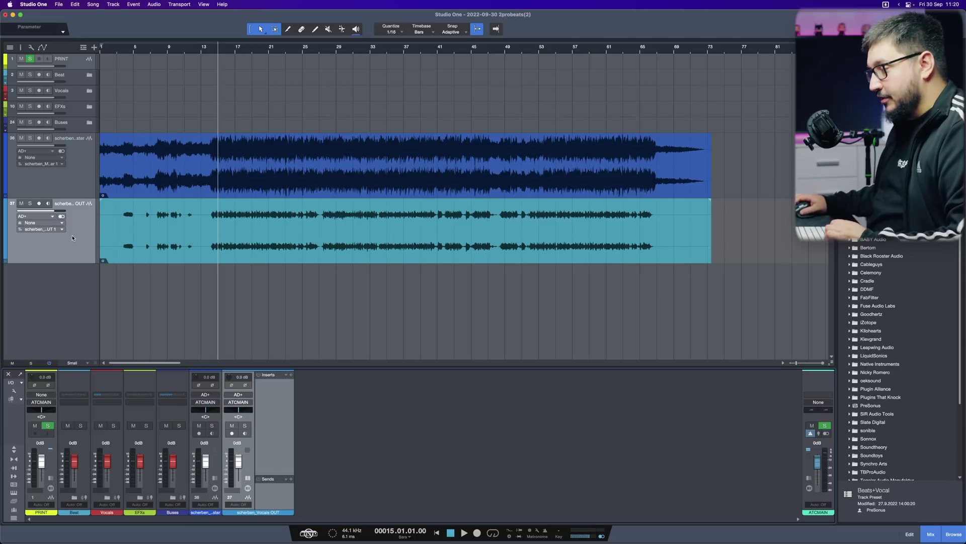
Set channel 37's input to None and output to Lead 1, and colour it red.
click(245, 402)
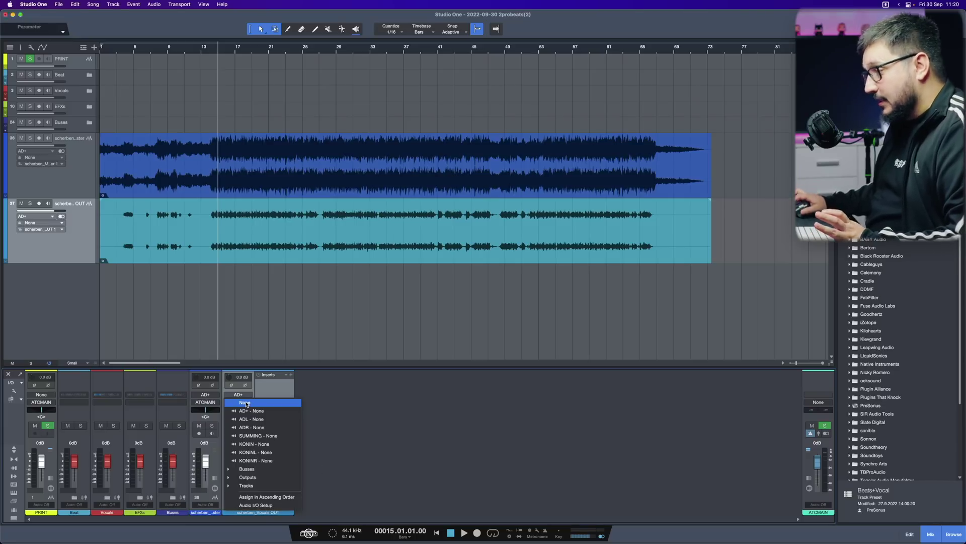
click(246, 402)
click(241, 401)
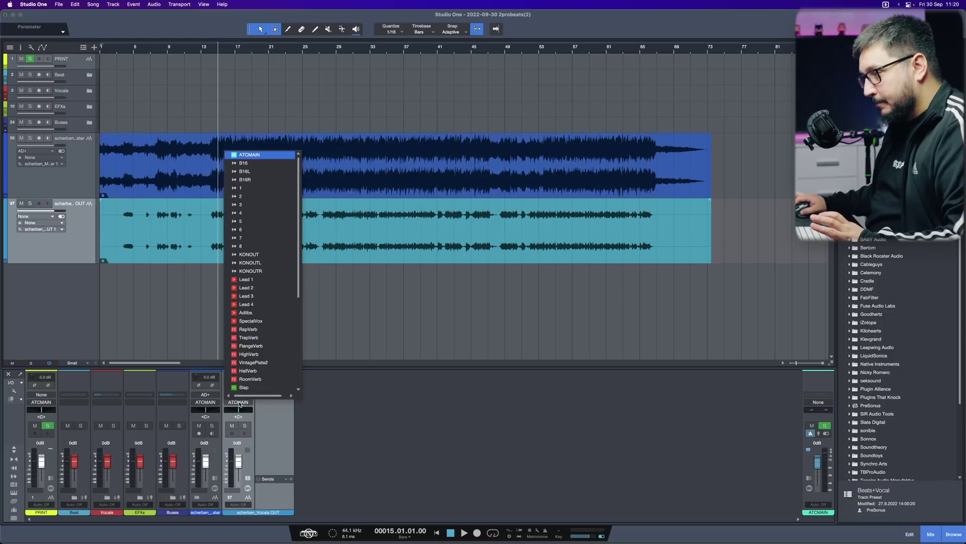
click(254, 279)
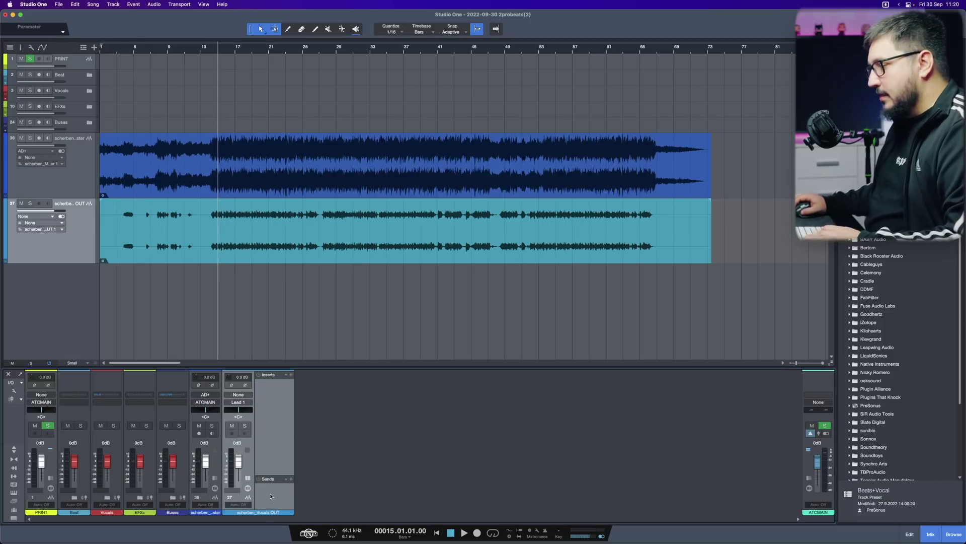
click(260, 514)
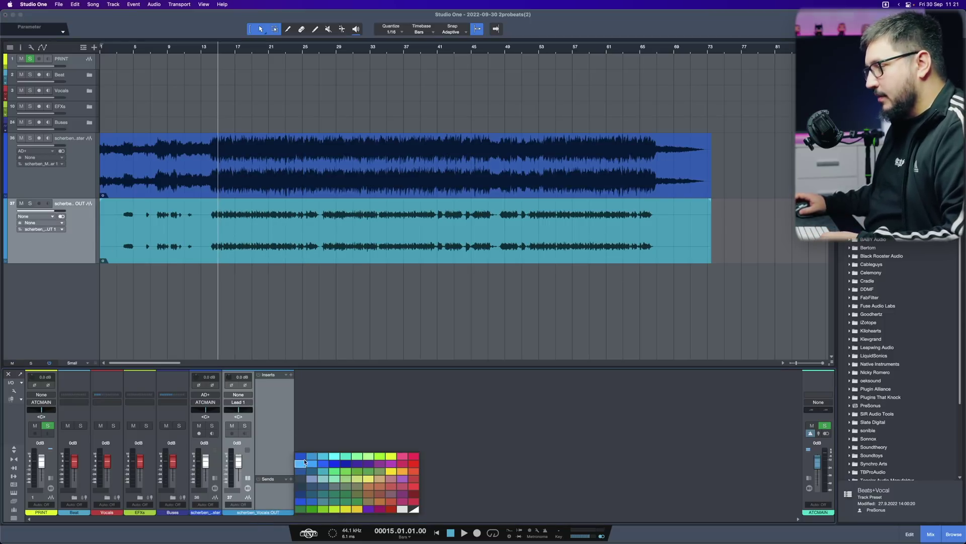
click(411, 467)
Add HallVerb and LayThrow sends to channel 37.
drag(272, 478, 272, 431)
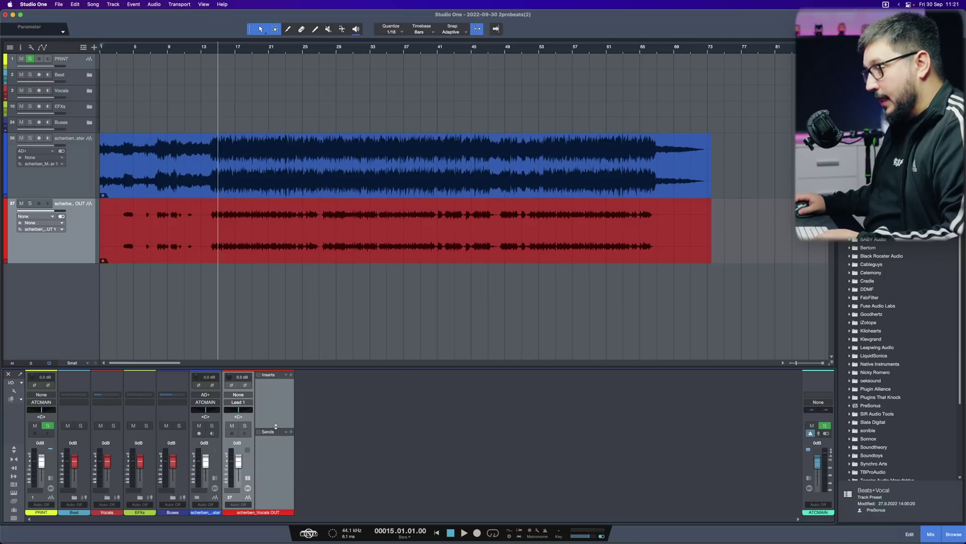
click(291, 432)
click(311, 441)
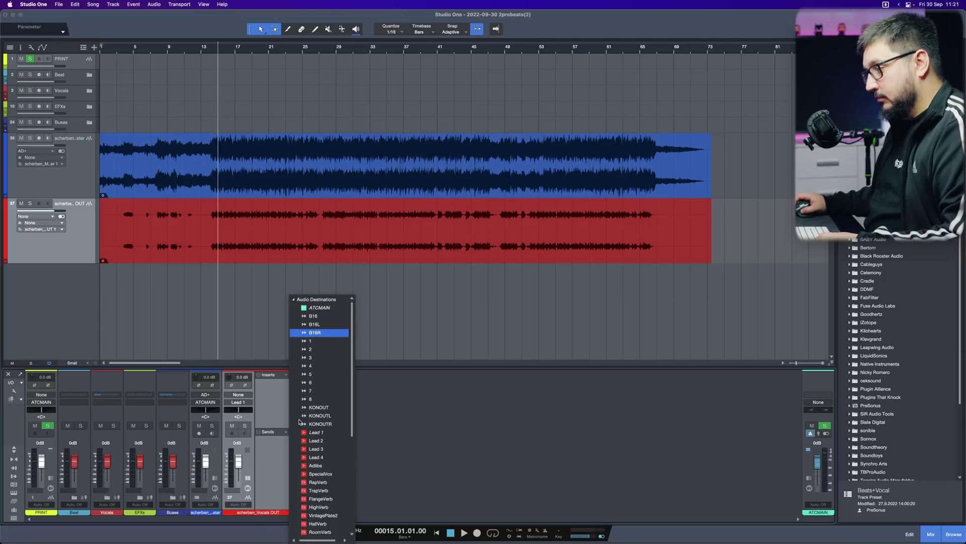
click(321, 410)
click(291, 432)
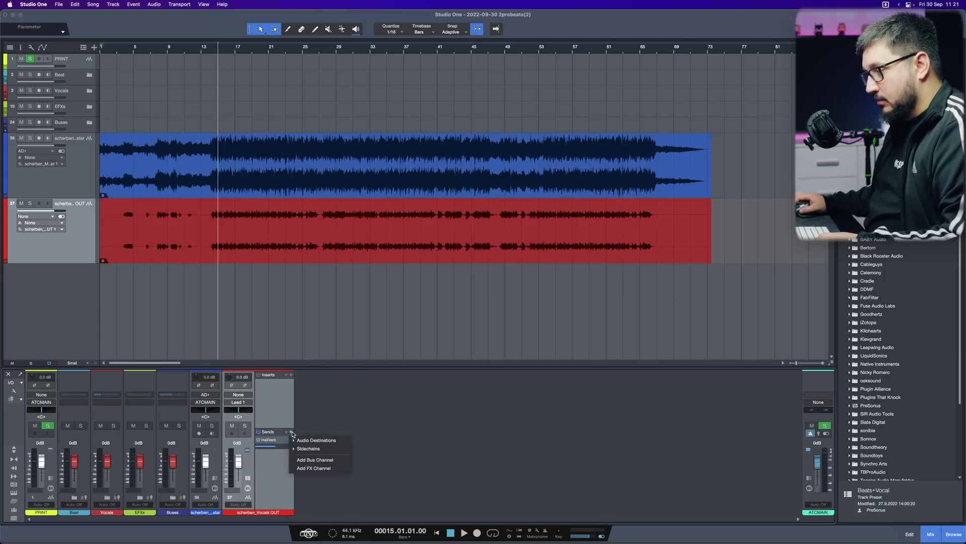
click(312, 441)
click(322, 419)
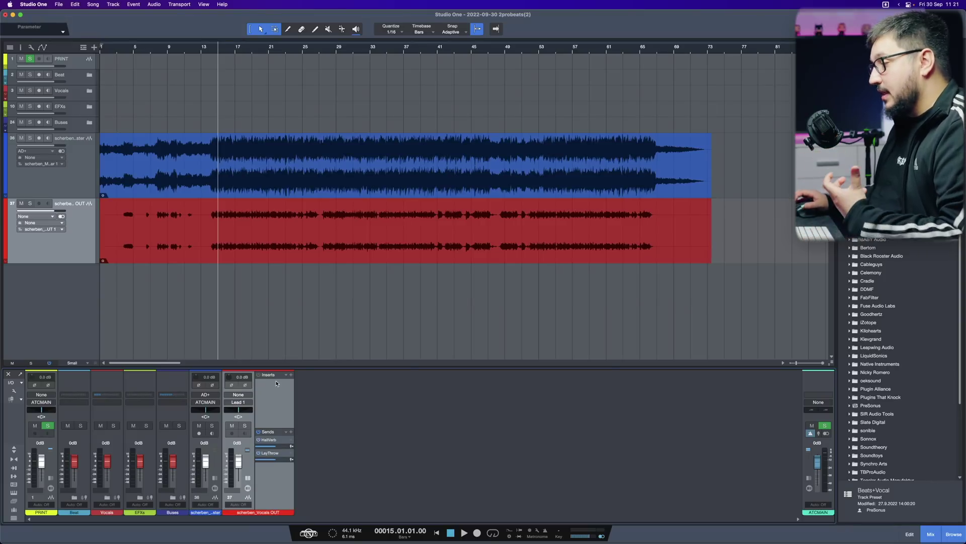
Store the Vocals OUT track as a track preset named 'TEST'.
right_click(66, 250)
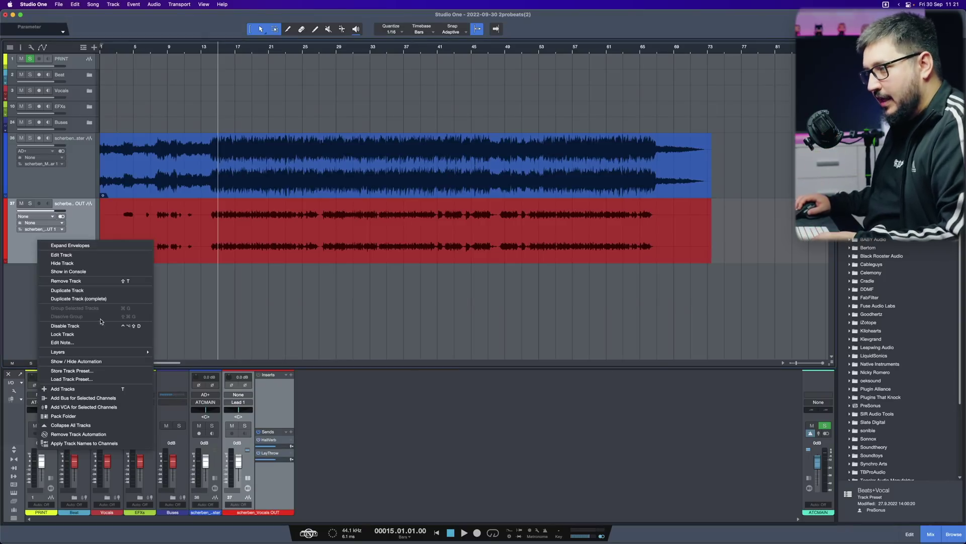
click(105, 371)
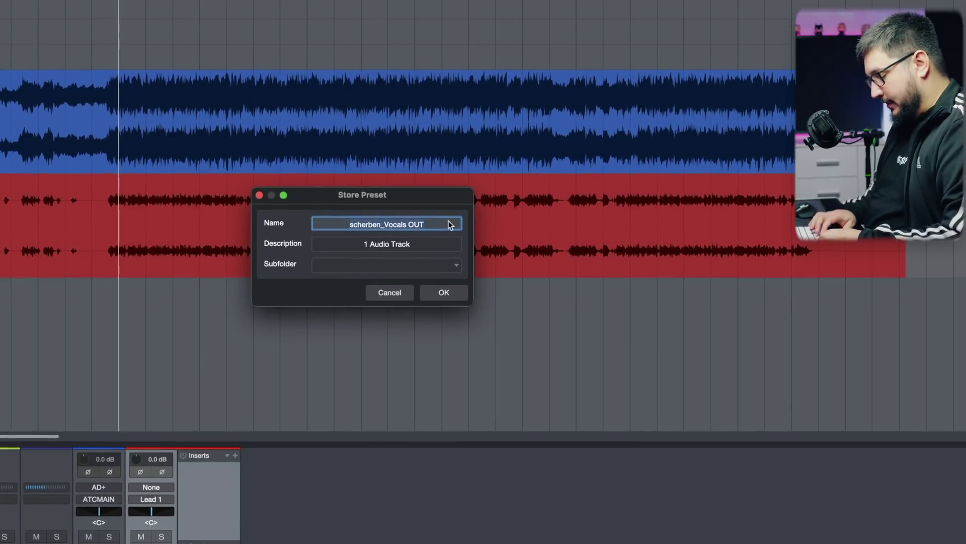
text(test)
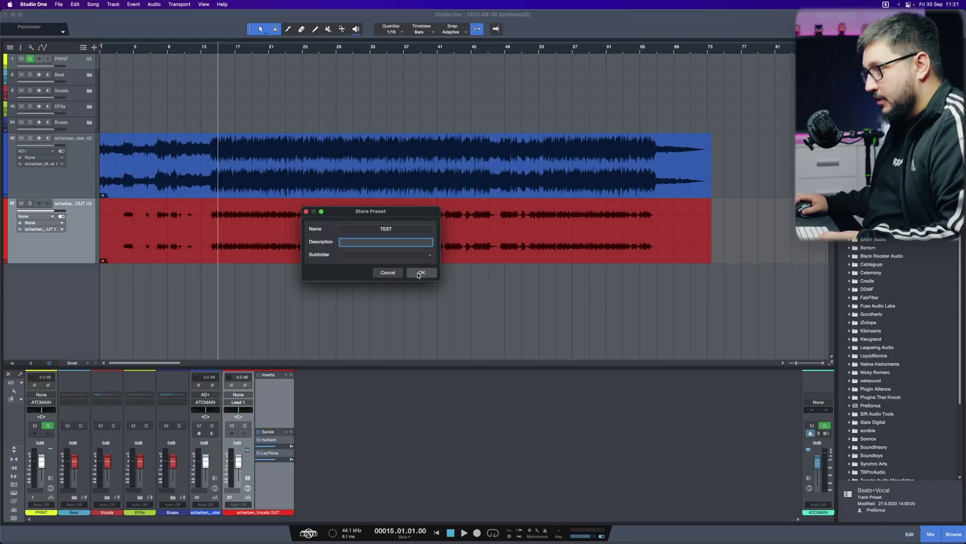
key(Return)
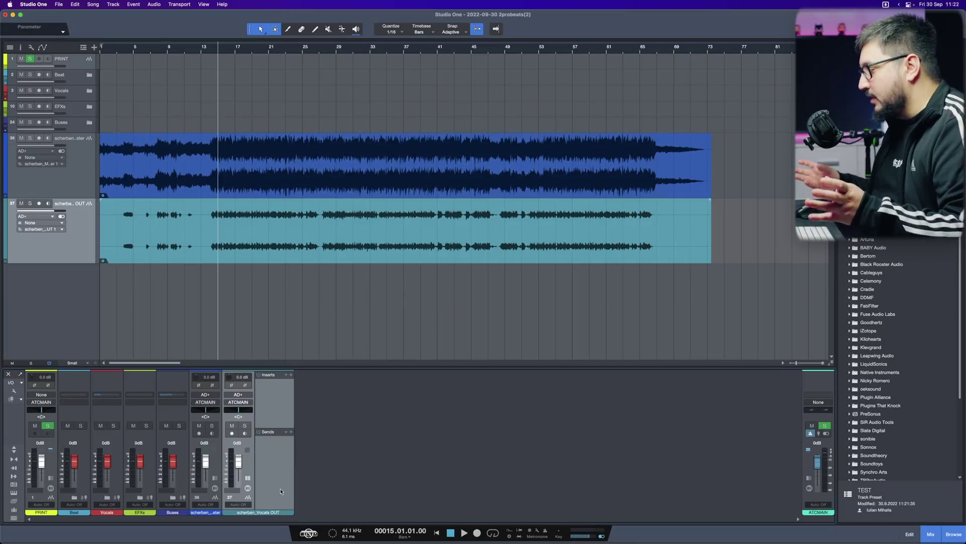
Apply the TEST track preset to the vocals channel and set its input to None.
right_click(281, 491)
click(328, 375)
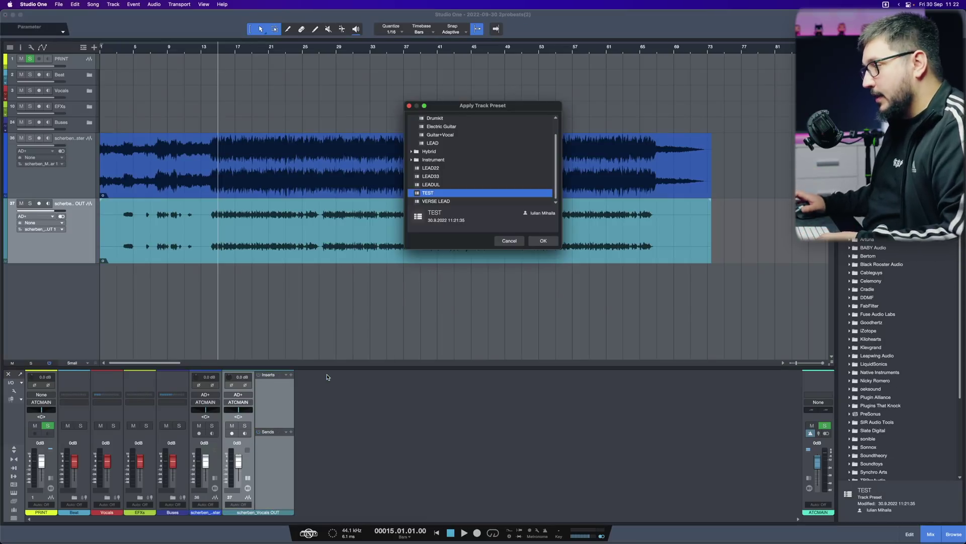
click(431, 184)
click(430, 192)
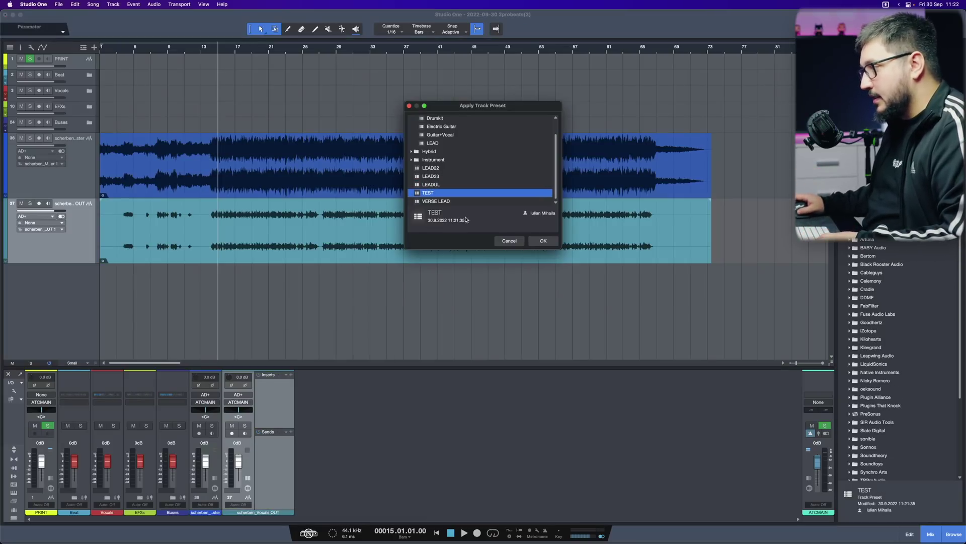
click(543, 240)
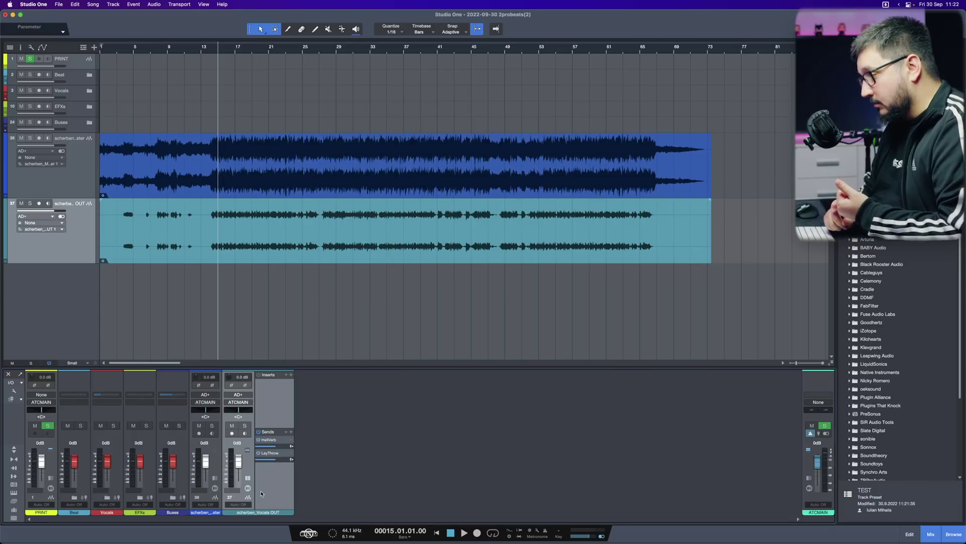
click(239, 395)
click(241, 404)
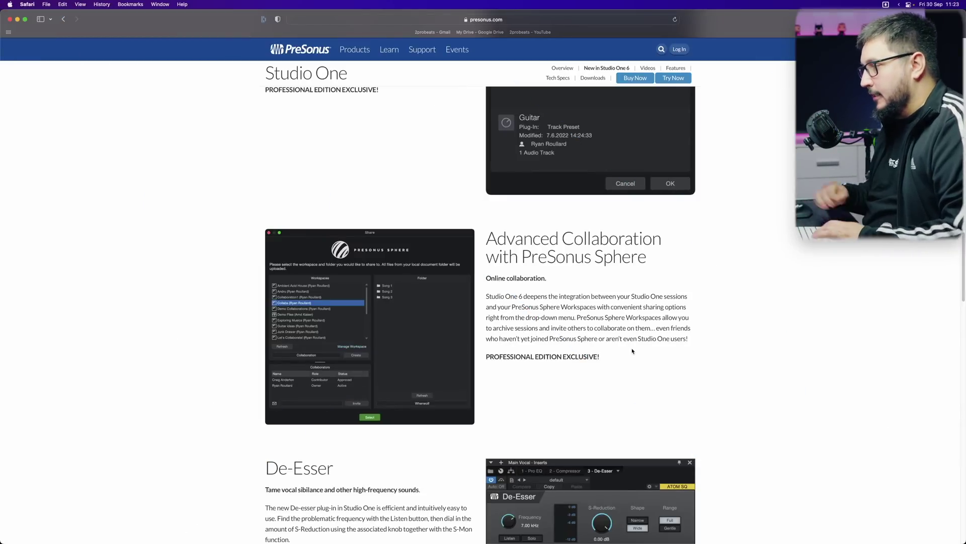
Scroll the Studio One 6 features page past Collaboration and De-Esser to the ProEQ section.
drag(486, 296, 690, 340)
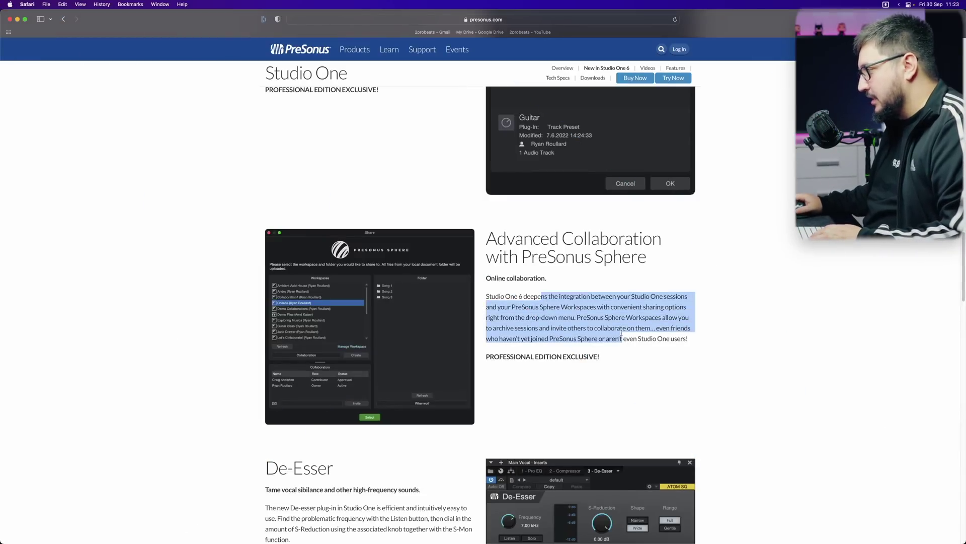
click(621, 333)
scroll(621, 332, down, 1)
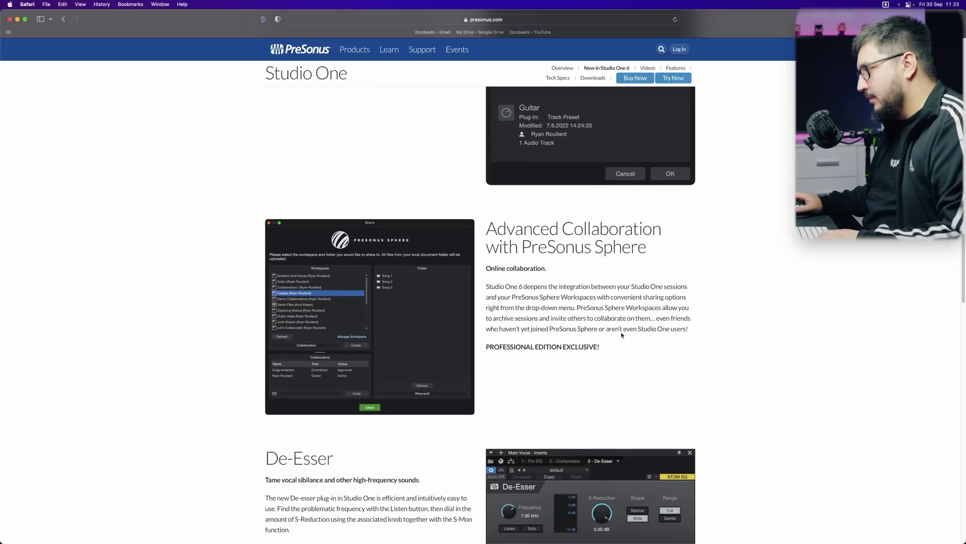
scroll(622, 336, down, 1)
scroll(622, 335, down, 5)
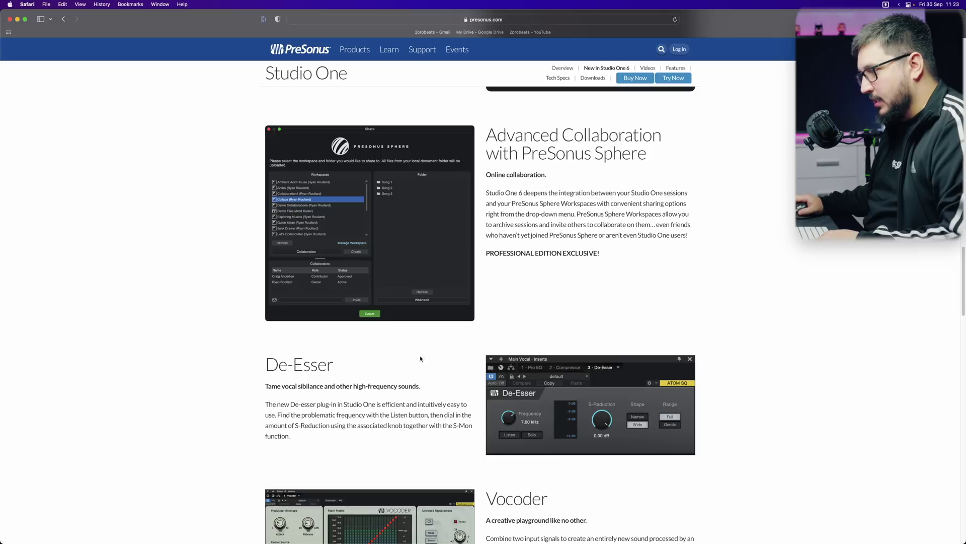
drag(265, 402, 413, 425)
click(408, 423)
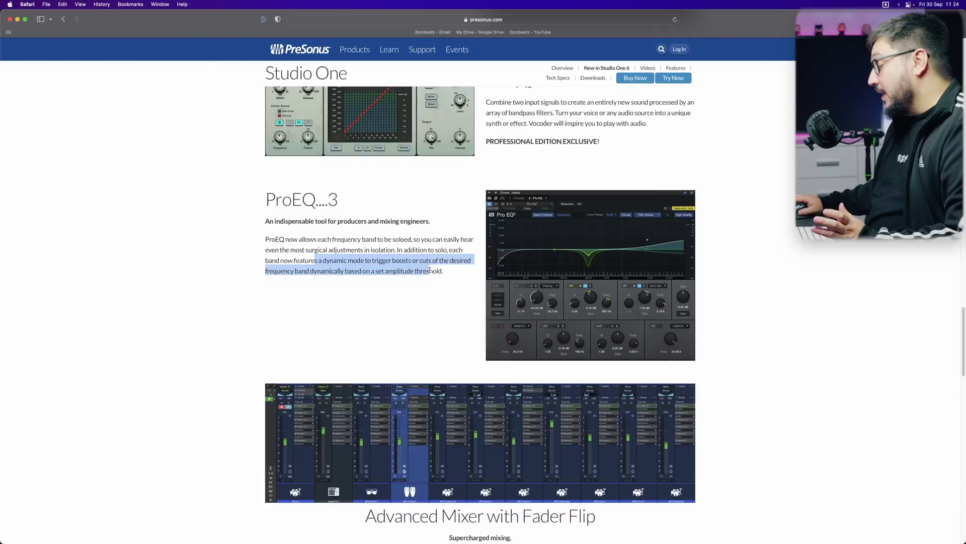
Clear the ProEQ text highlight and scroll on to the Advanced Mixer with Fader Flip section.
click(429, 270)
click(420, 531)
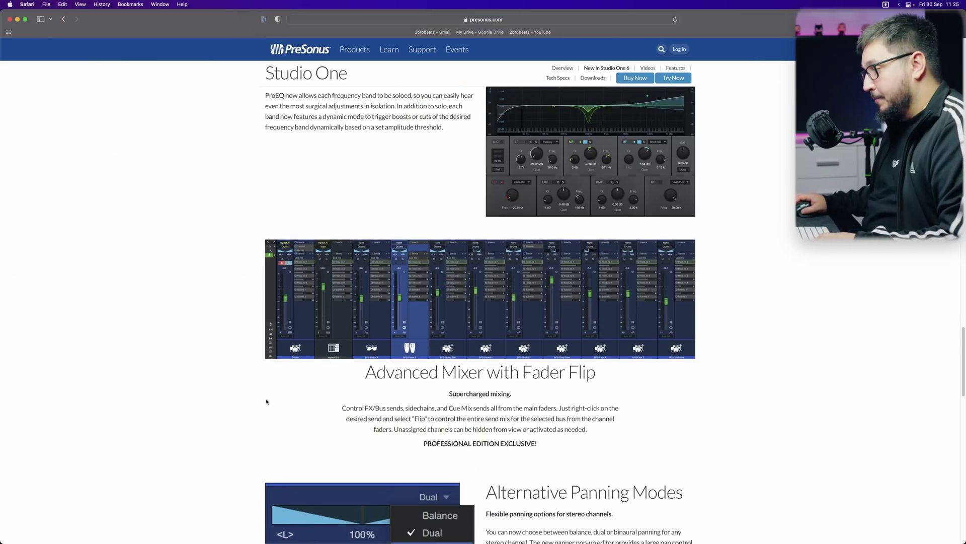
scroll(504, 398, down, 4)
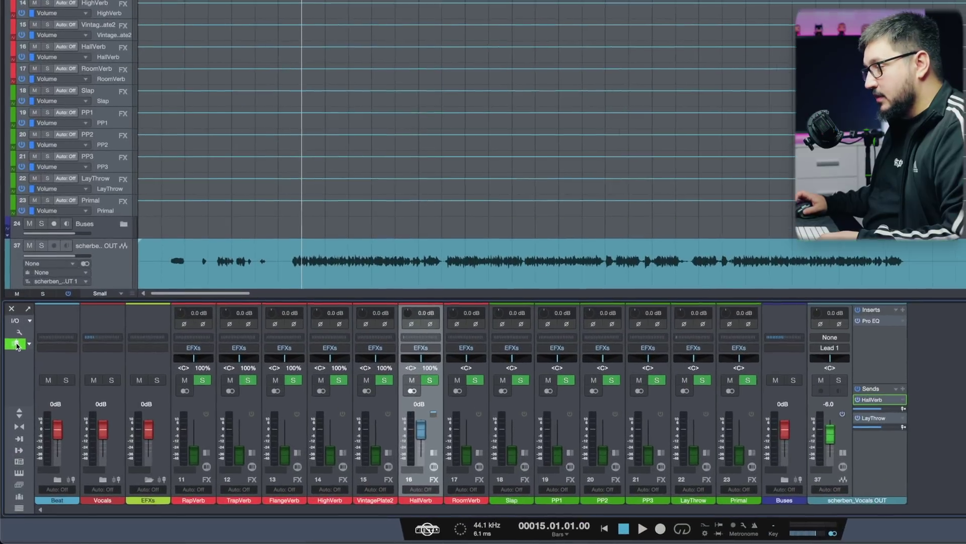
Lower the Vocals OUT HallVerb send to -20.0 dB with Fader Flip, hiding unassigned channels.
click(17, 344)
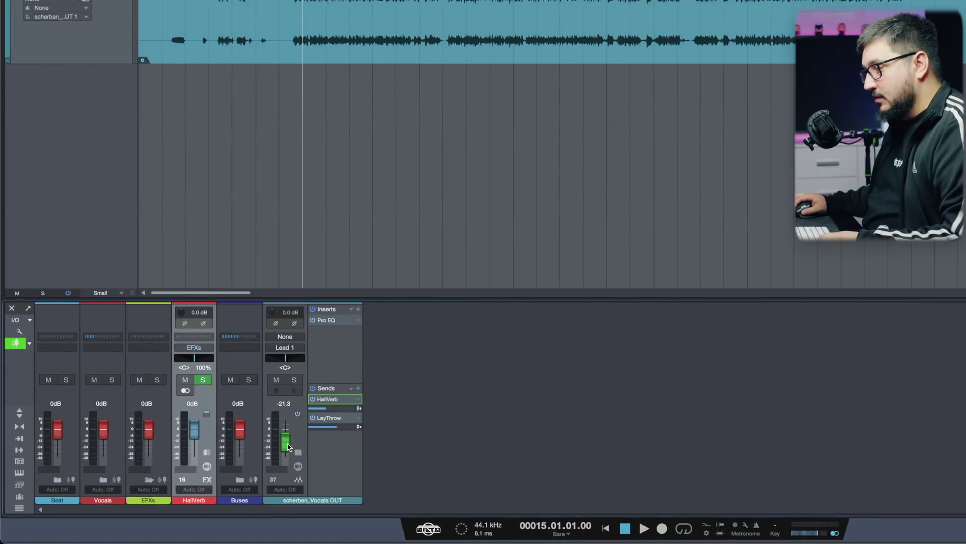
drag(285, 433, 285, 440)
click(16, 344)
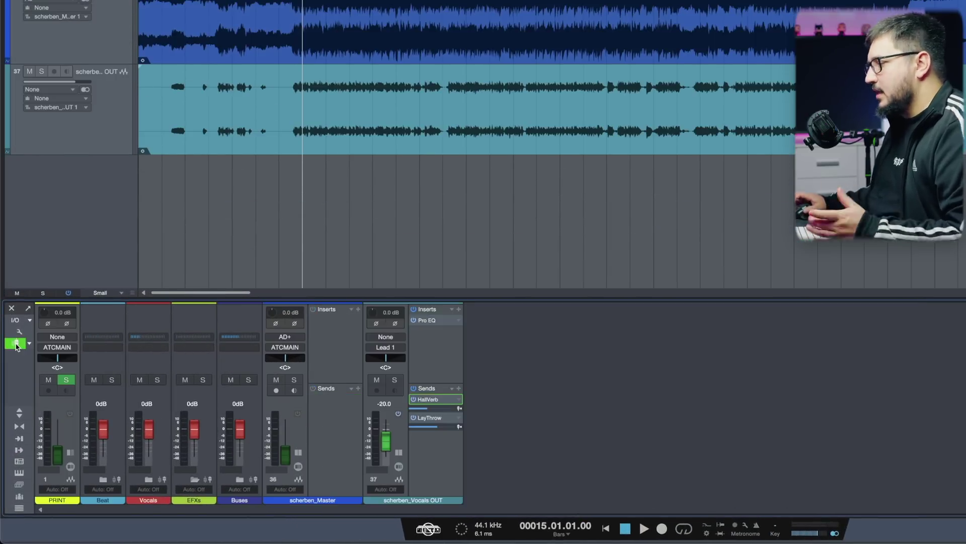
click(17, 344)
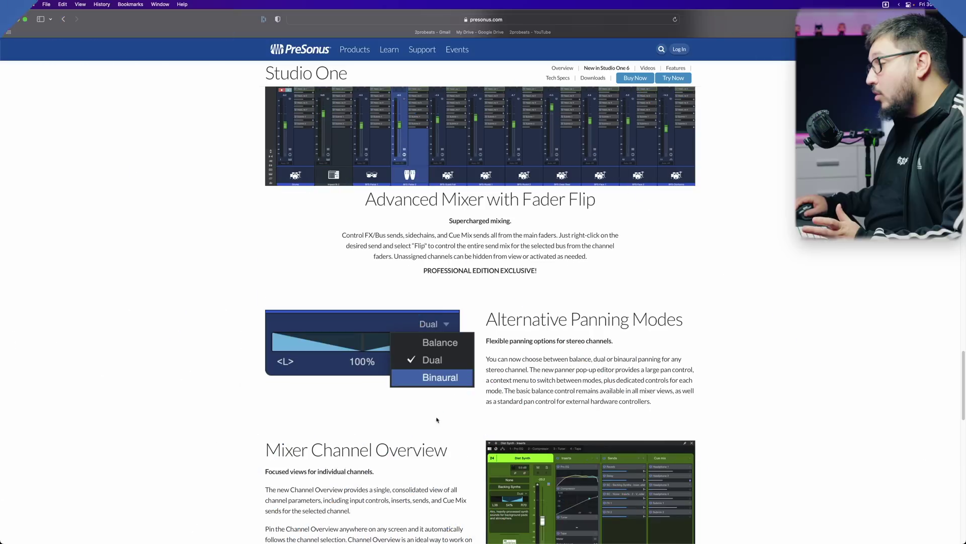
click(422, 531)
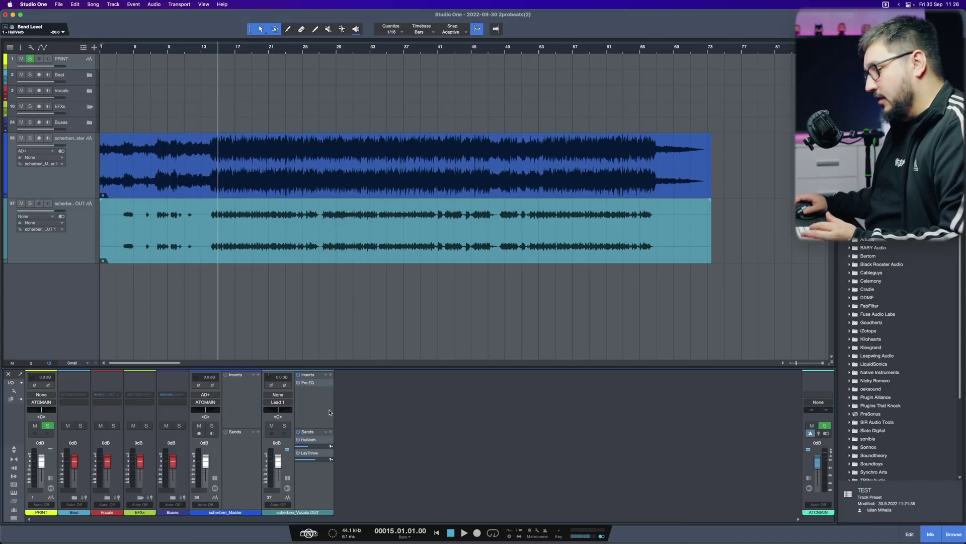
Try Dual pan mode on the vocals and sweep the pan across the stereo field.
right_click(285, 409)
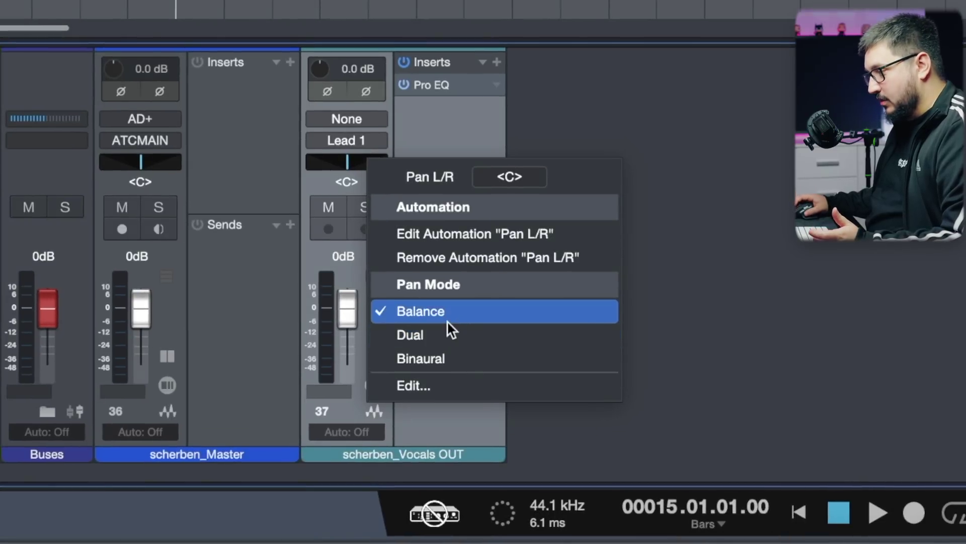
click(447, 320)
mouse_move(346, 161)
mouse_down()
mouse_move(295, 162)
mouse_move(469, 173)
mouse_move(213, 176)
mouse_move(382, 167)
mouse_move(359, 164)
mouse_move(376, 170)
mouse_move(367, 163)
mouse_move(352, 255)
mouse_move(390, 40)
mouse_move(351, 166)
mouse_move(322, 167)
mouse_move(364, 167)
mouse_move(335, 167)
mouse_up()
right_click(358, 164)
click(457, 320)
Switch the vocal pan to Binaural mode and widen the stereo width to about 135%.
right_click(378, 169)
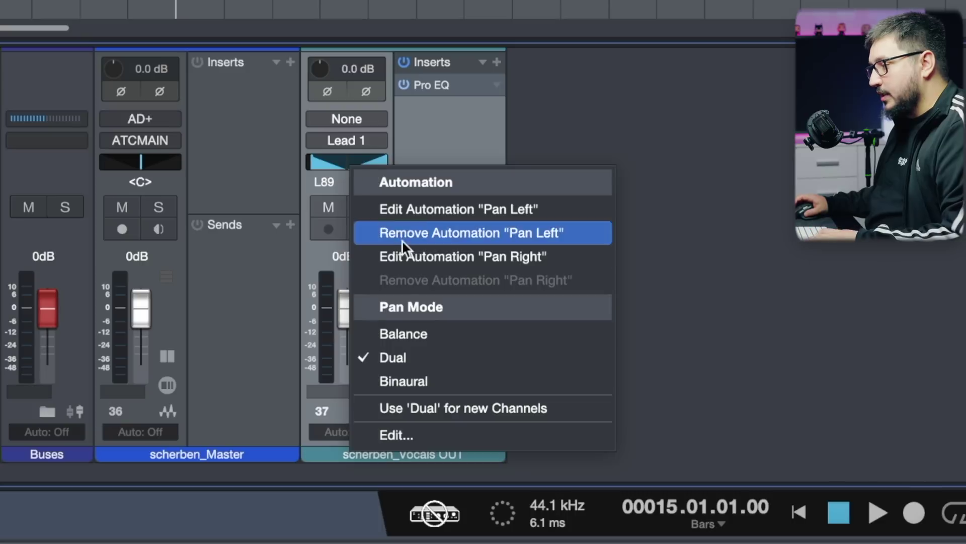
click(425, 383)
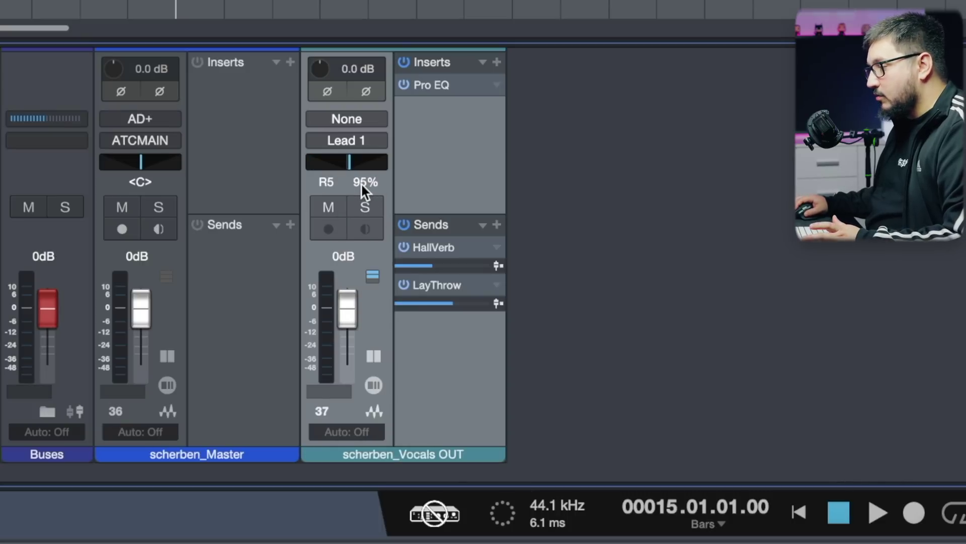
drag(361, 182, 488, 116)
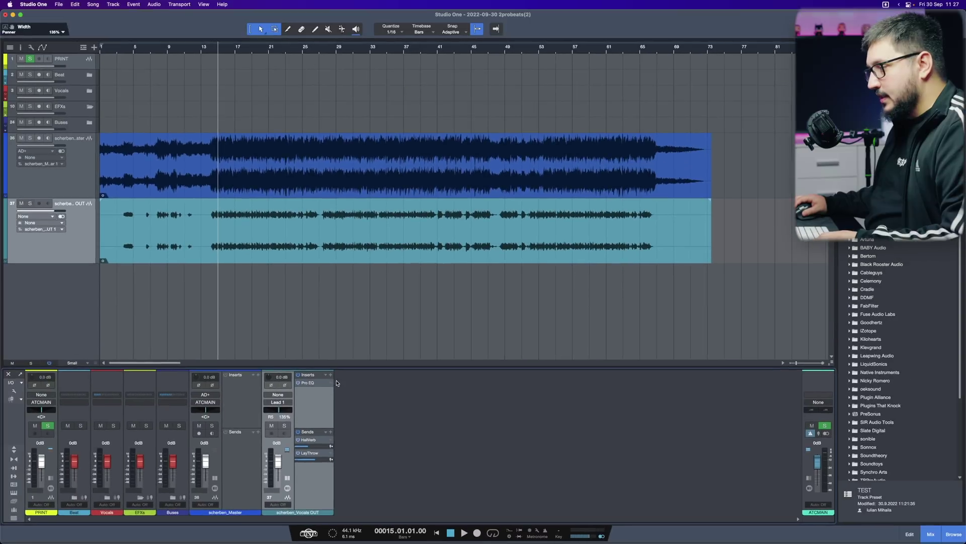
Insert the Binaural Pan plugin on Vocals OUT by searching 'BINA'.
click(331, 375)
text(BINA)
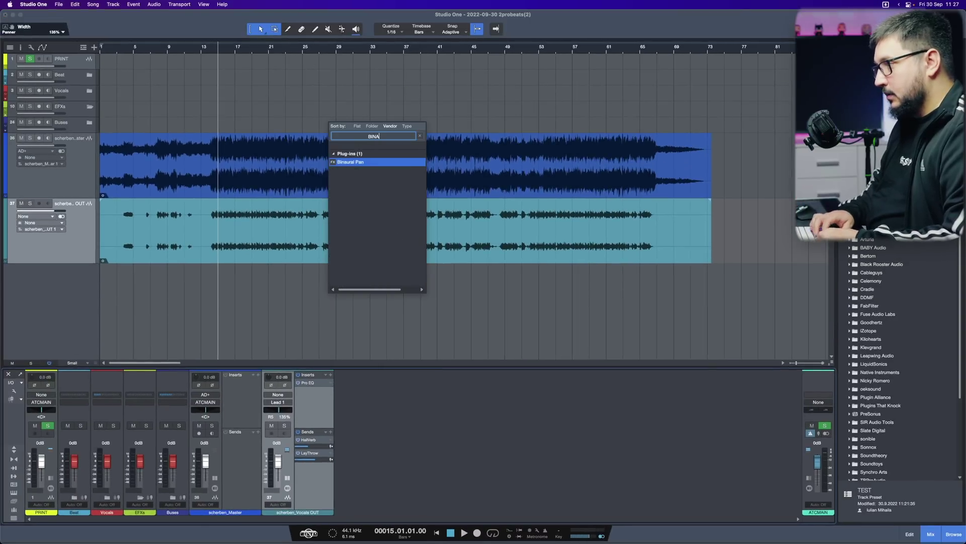
key(Return)
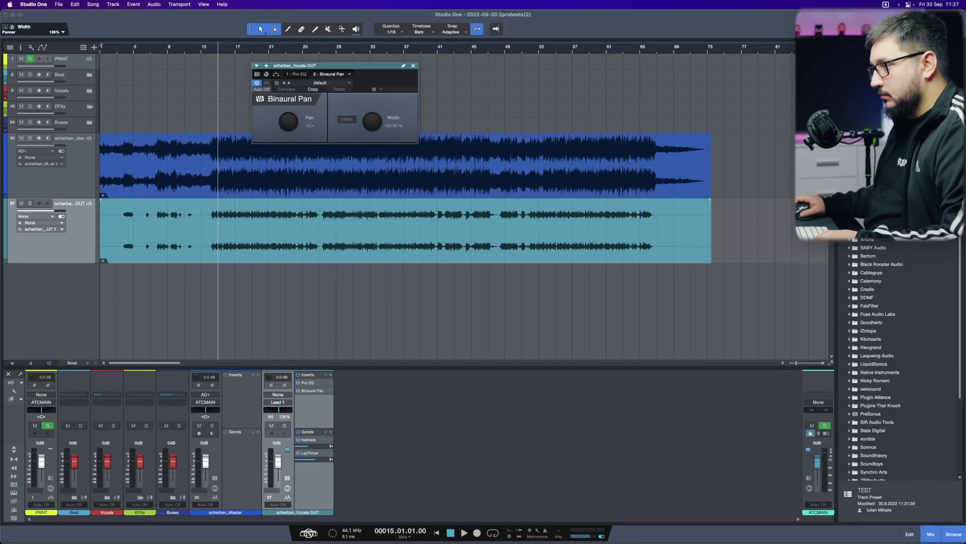
Set the Binaural Pan to R15 with 132% width in the larger panner editor.
drag(277, 411, 296, 403)
click(280, 410)
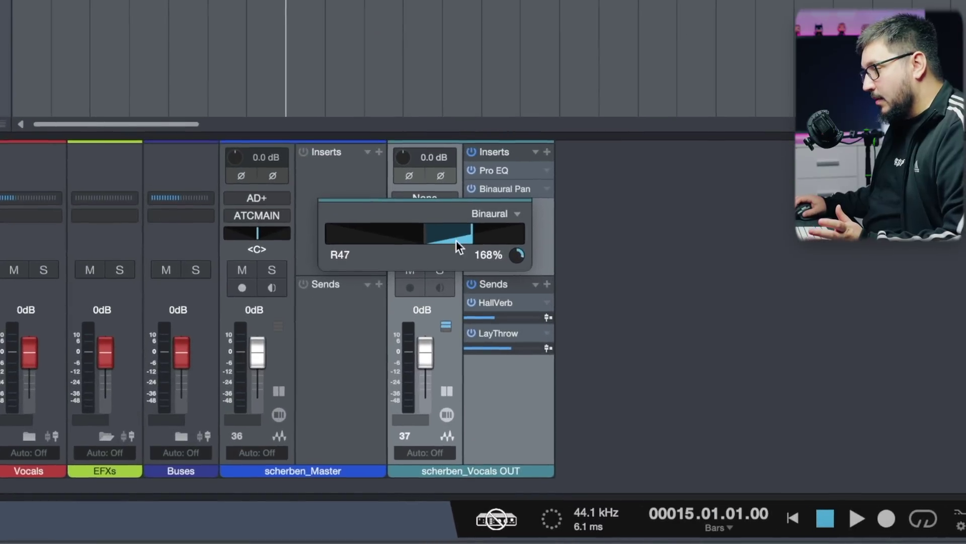
mouse_move(456, 240)
mouse_down()
mouse_move(371, 243)
mouse_move(439, 241)
mouse_up()
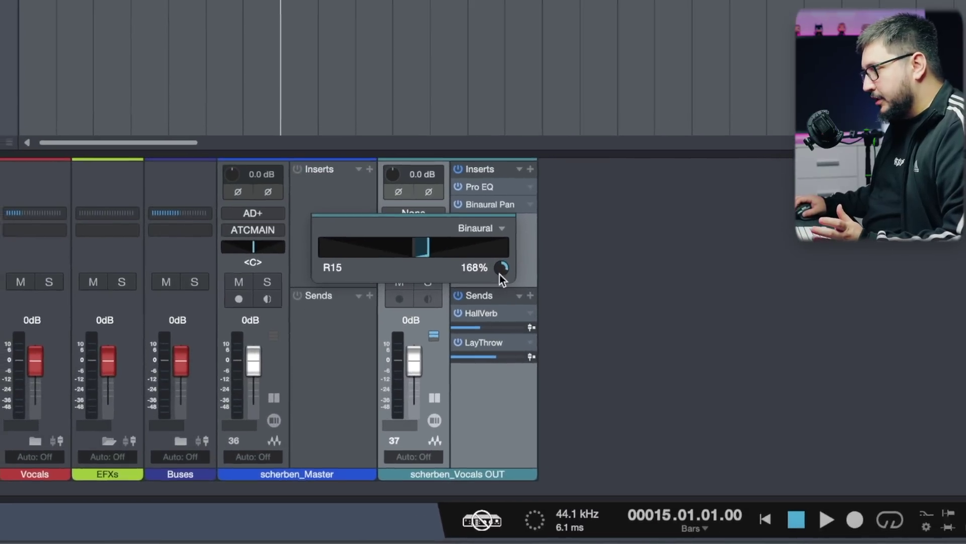
drag(517, 255, 516, 269)
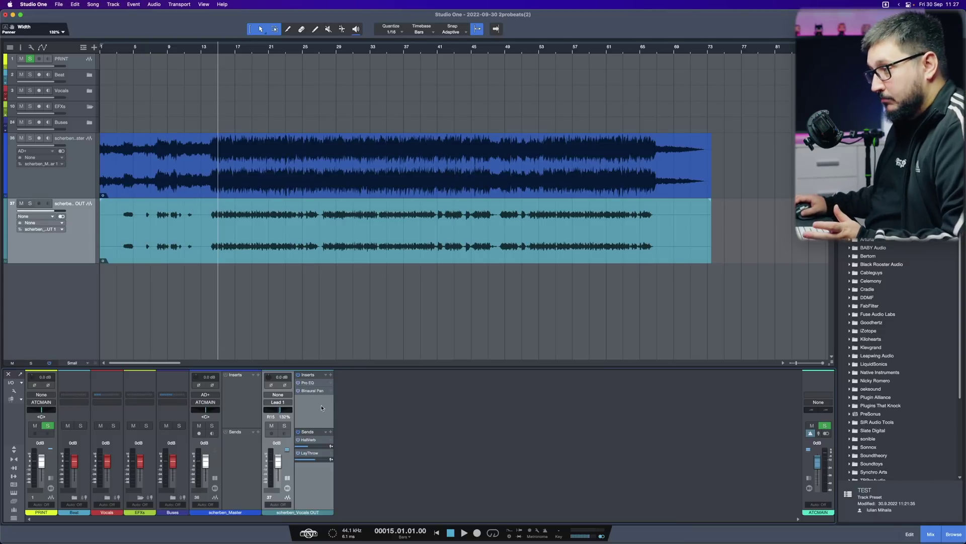
Open the Binaural Pan window, expand it to the Channel Overview, and move it lower.
click(315, 394)
click(257, 74)
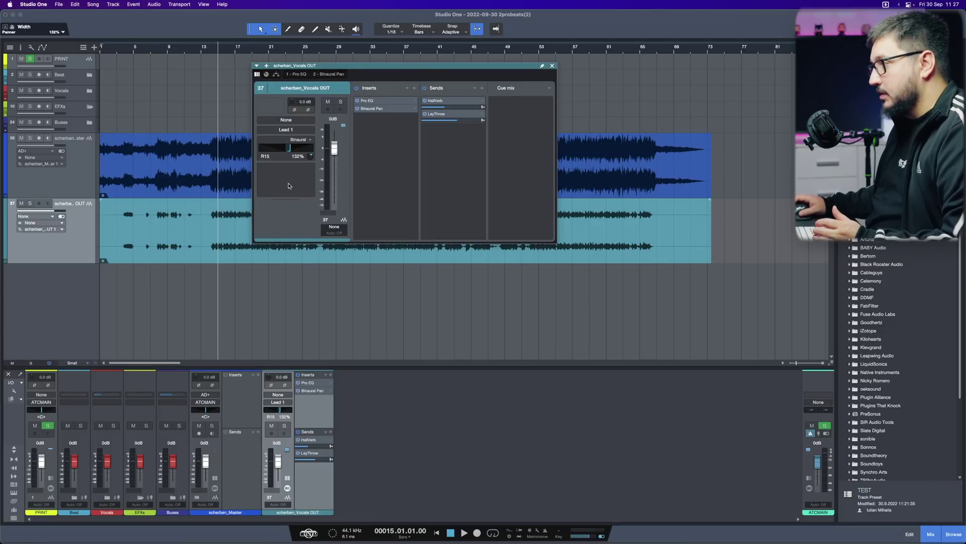
drag(441, 71, 414, 155)
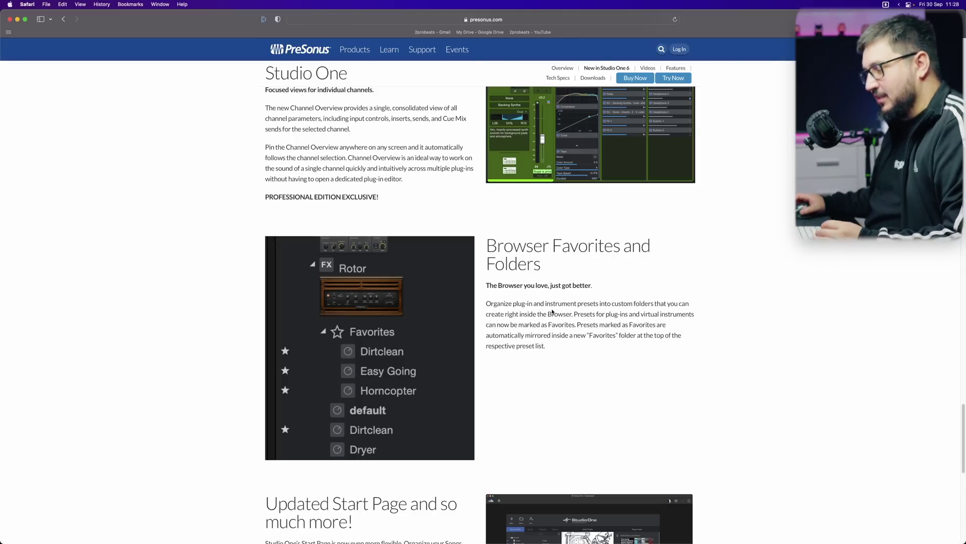
Scroll the PreSonus page down to the 'Updated Start Page and so much more!' section.
scroll(552, 312, down, 3)
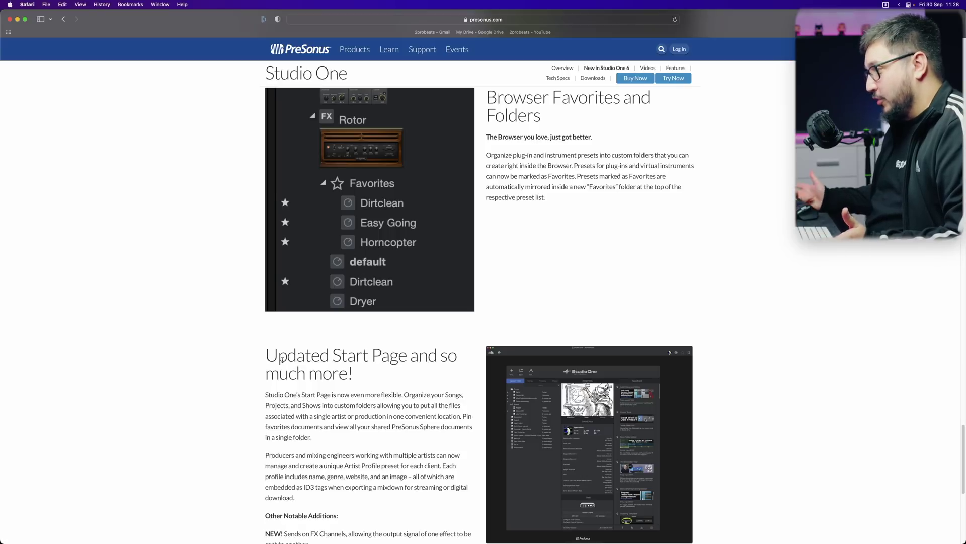
scroll(361, 380, down, 2)
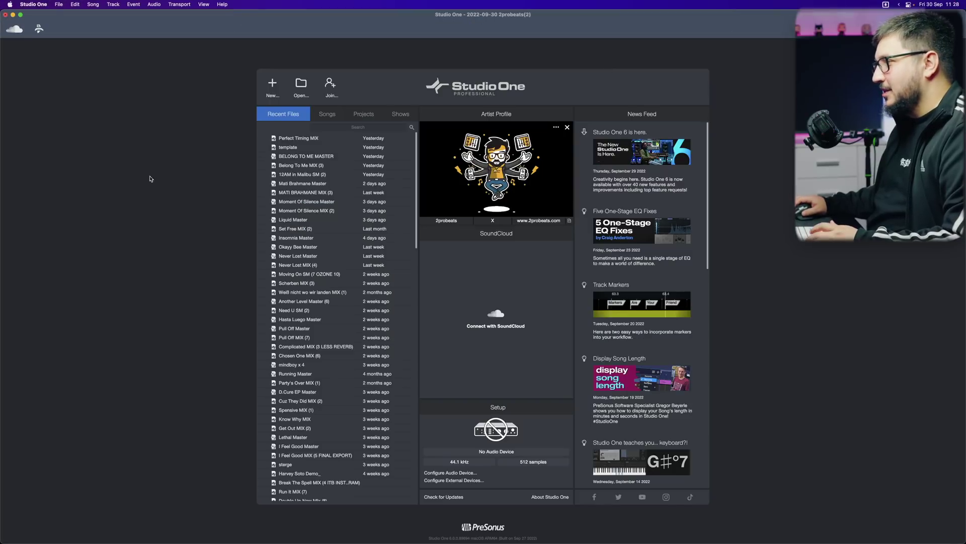
Pin the template and BELONG TO ME MASTER songs in the Start Page's Recent Files.
click(272, 88)
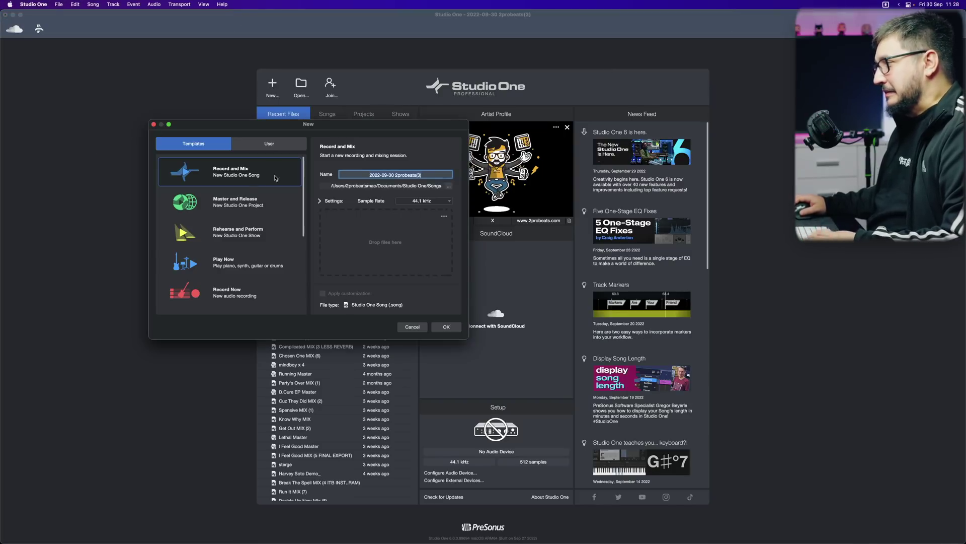
key(Escape)
click(327, 114)
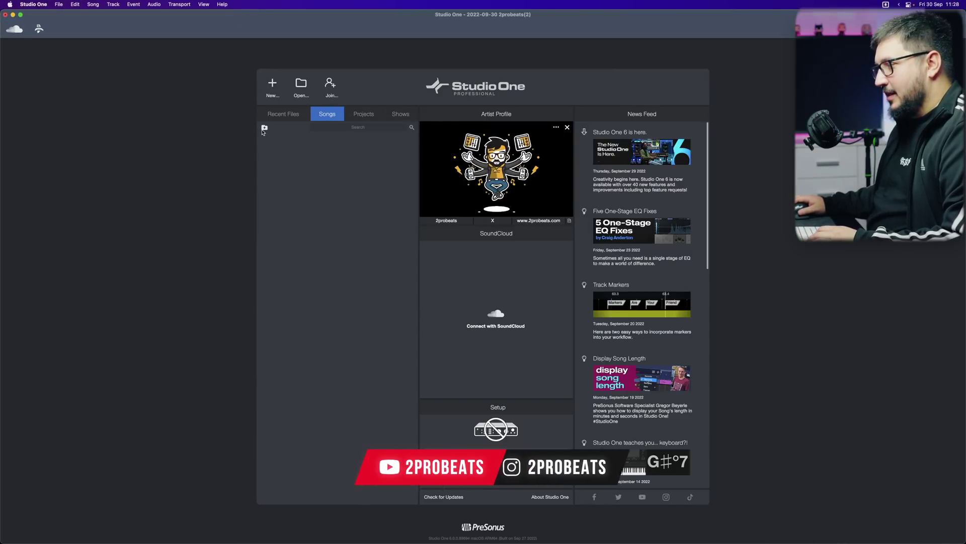
click(265, 128)
click(479, 176)
click(289, 119)
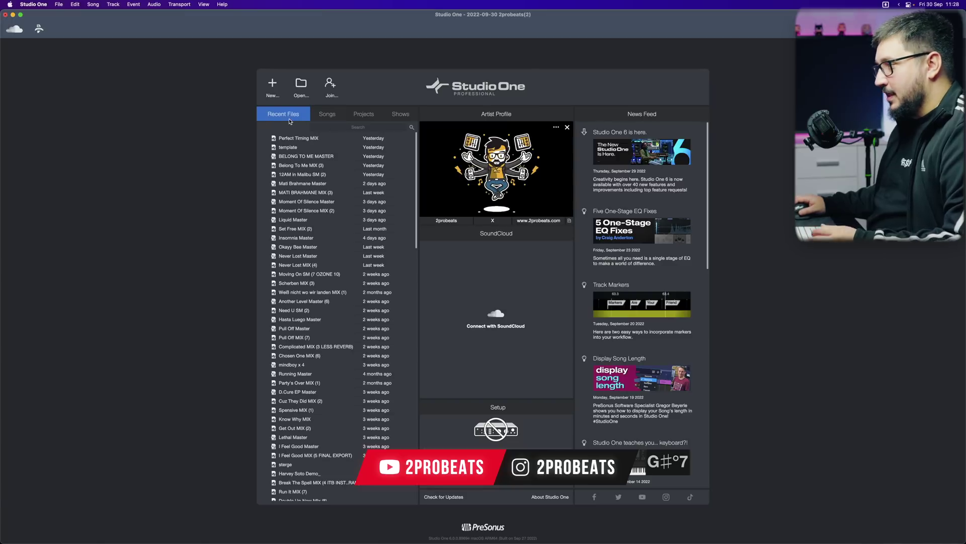
click(260, 148)
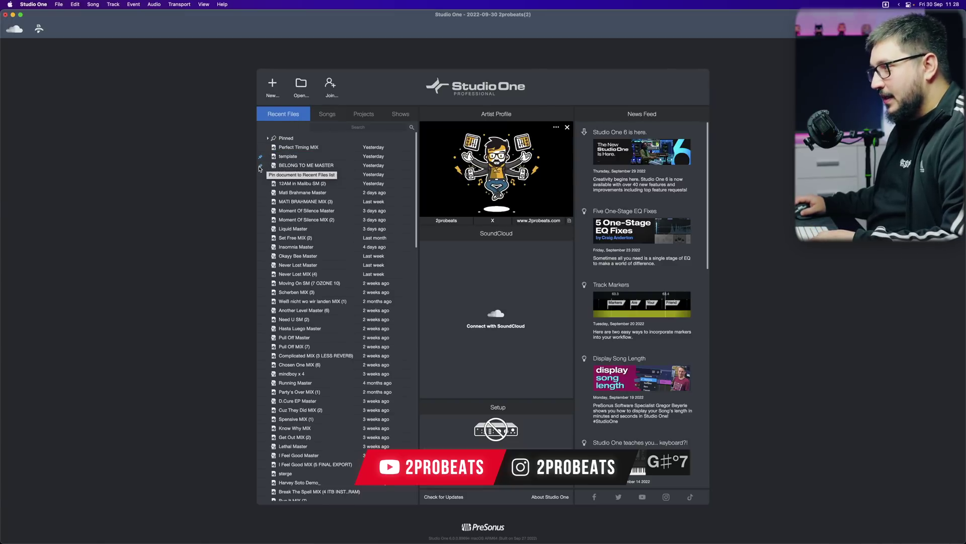
click(261, 166)
click(268, 139)
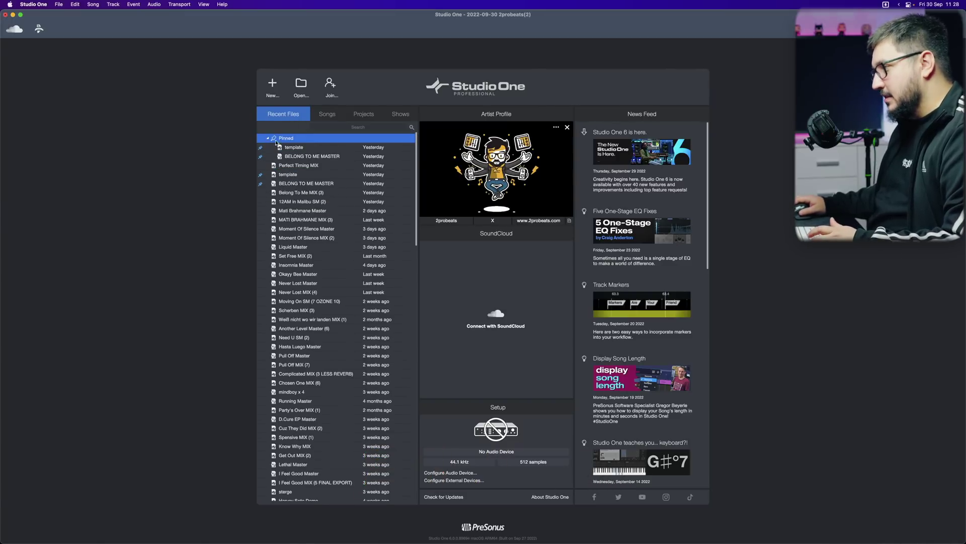
scroll(302, 151, down, 2)
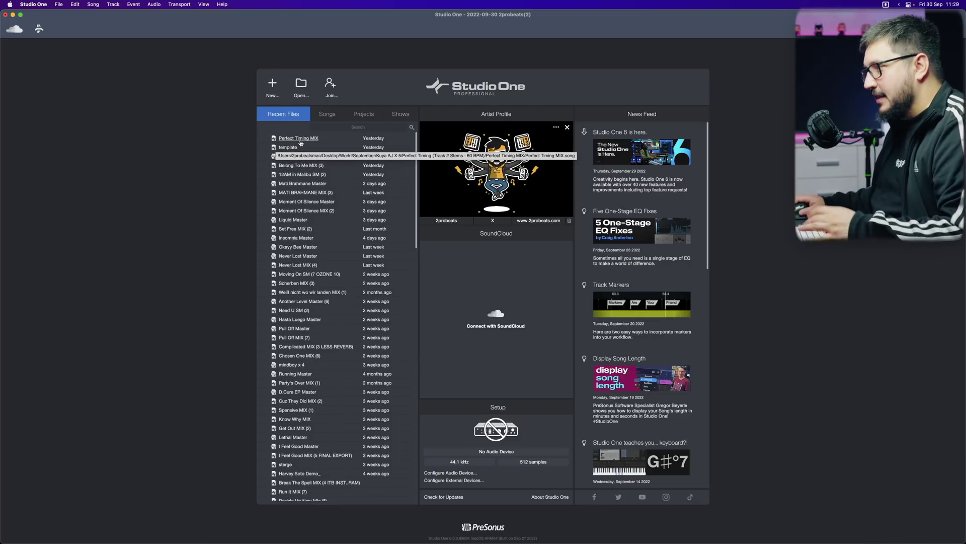
Create a new blank YT artist profile and make it the active profile.
click(569, 221)
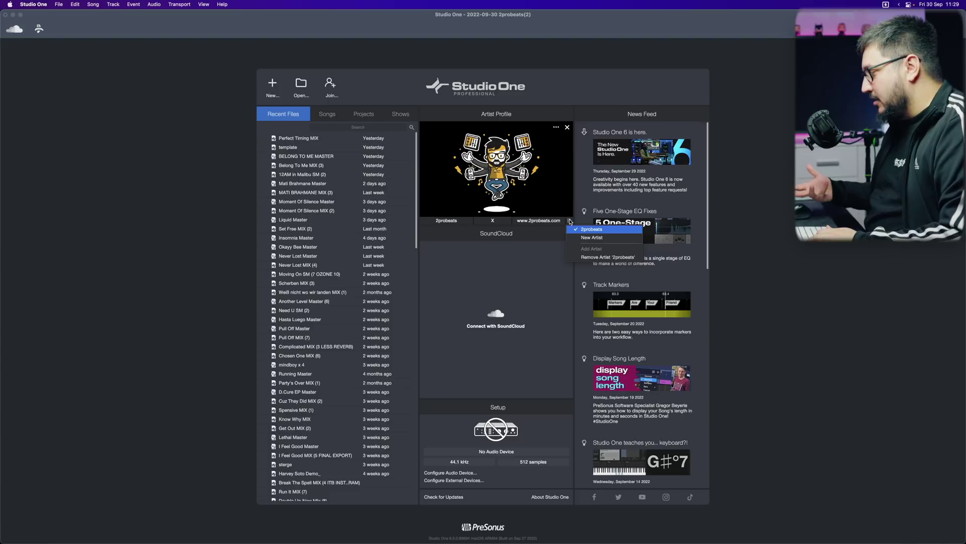
click(588, 238)
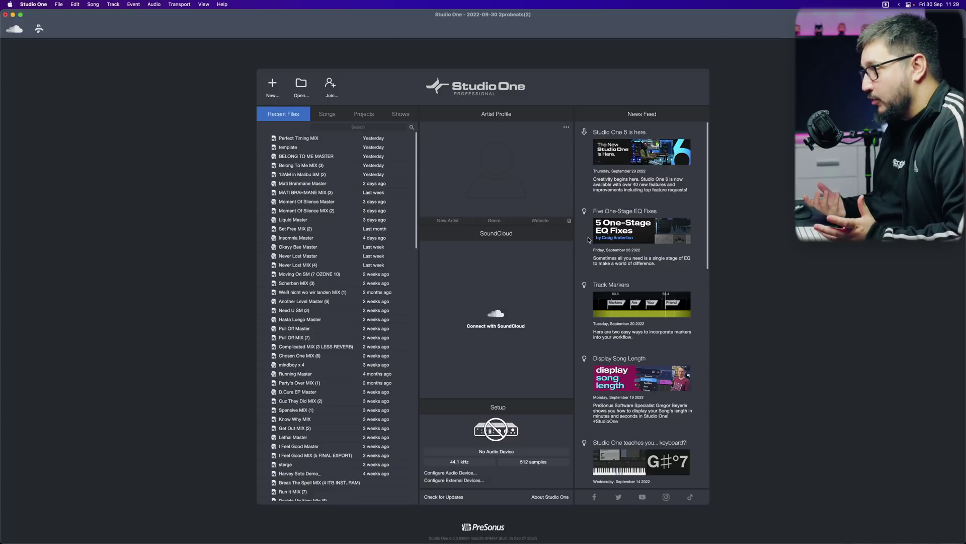
click(569, 220)
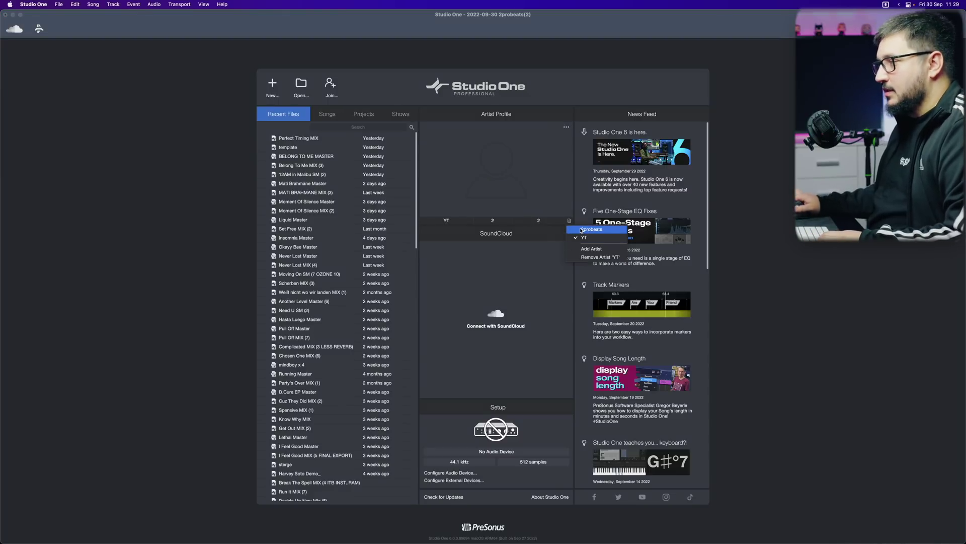
click(582, 229)
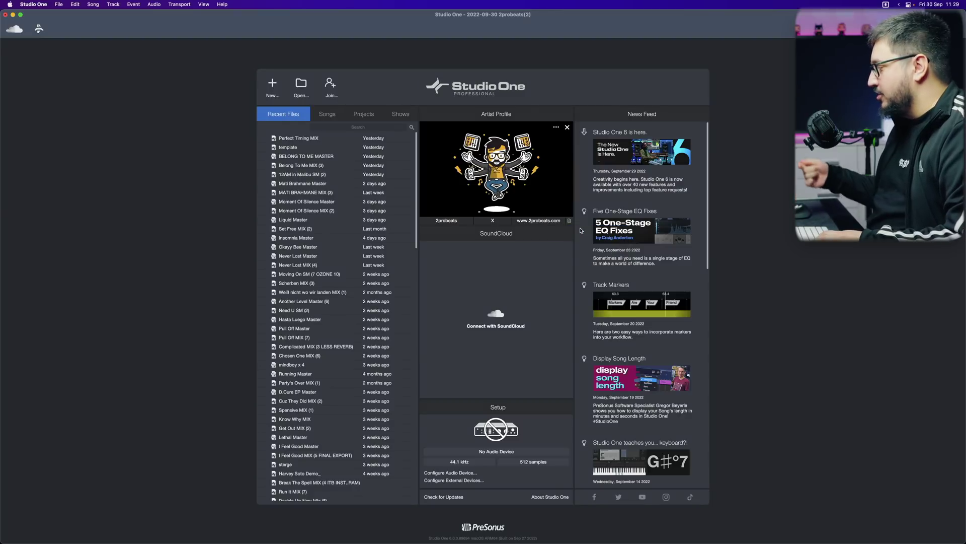
click(569, 221)
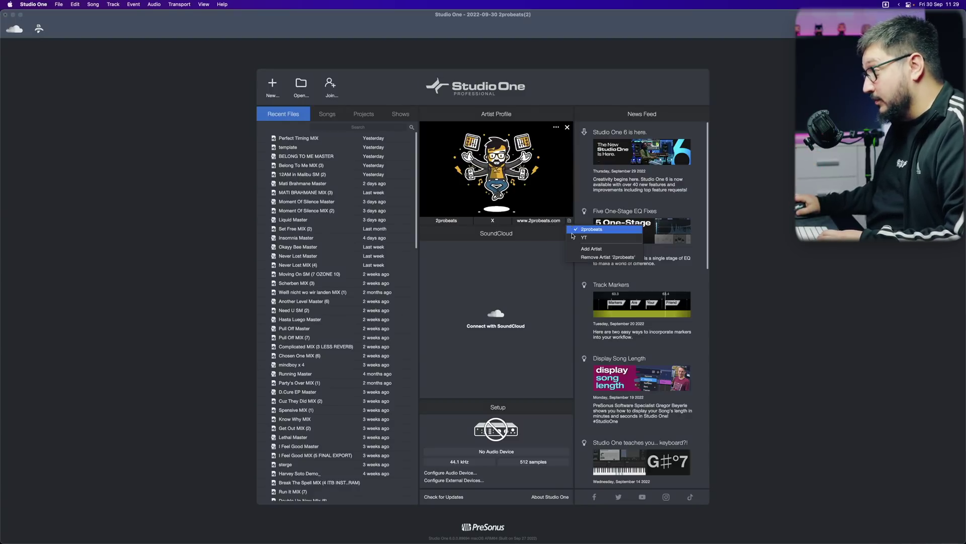
click(580, 240)
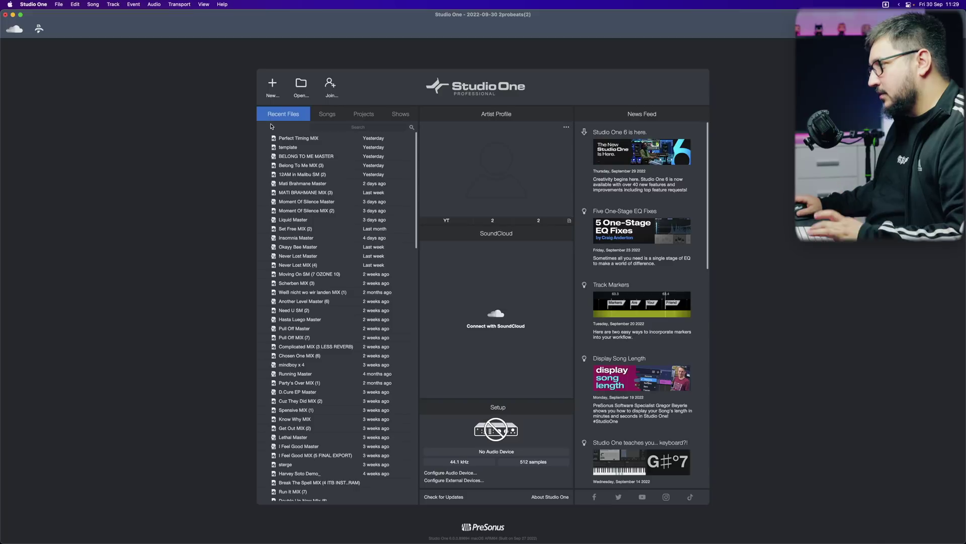
Inspect the 2022 S6 Mixing Template's song settings, leaving Resolution at 24 Bit.
click(272, 88)
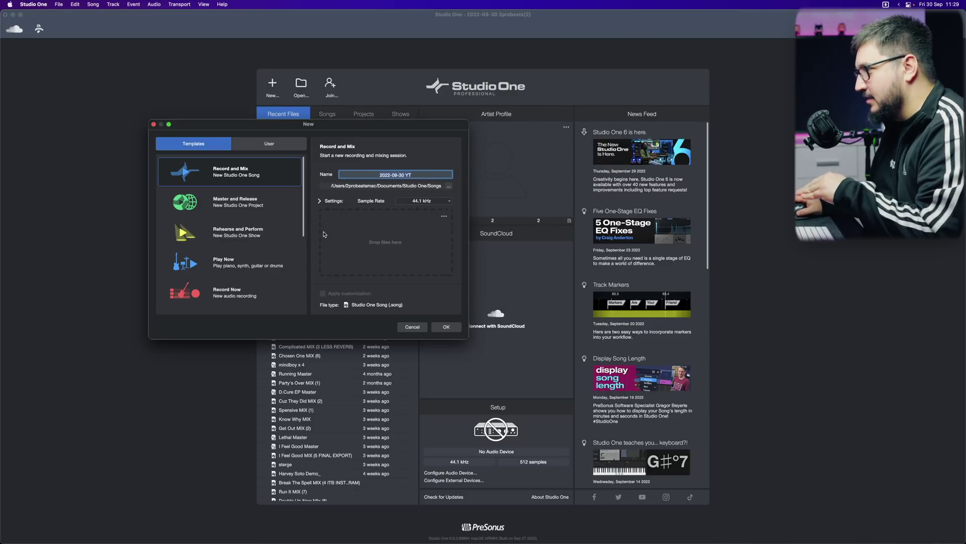
click(269, 143)
click(225, 214)
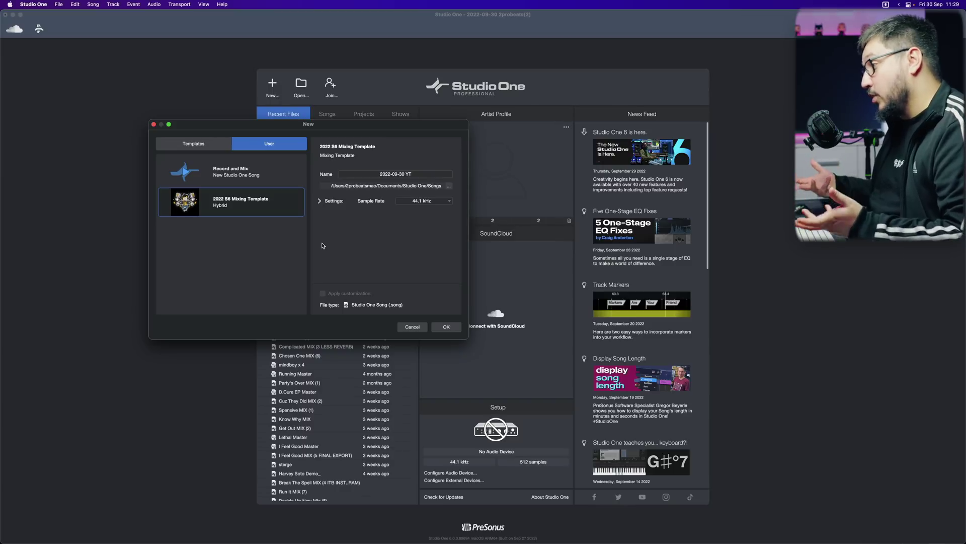
click(317, 201)
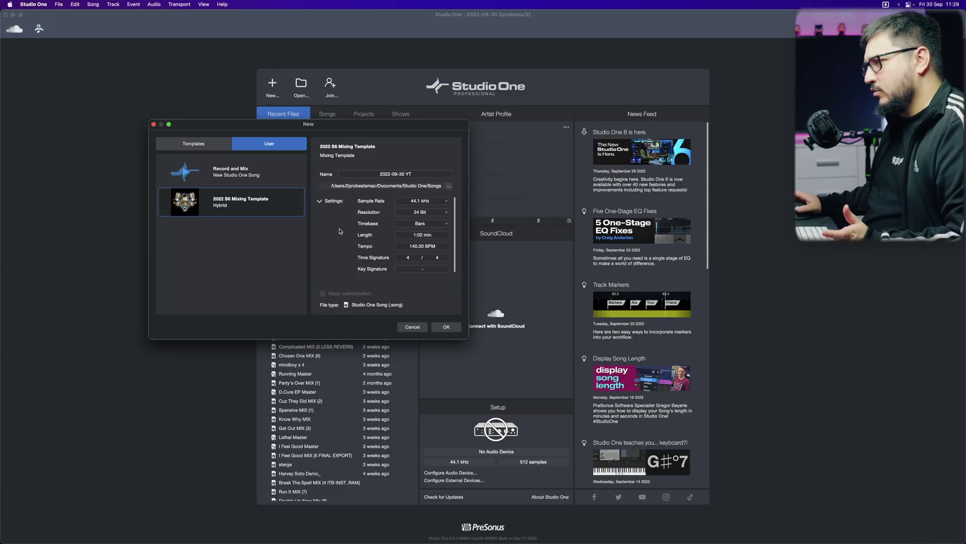
click(425, 212)
click(333, 236)
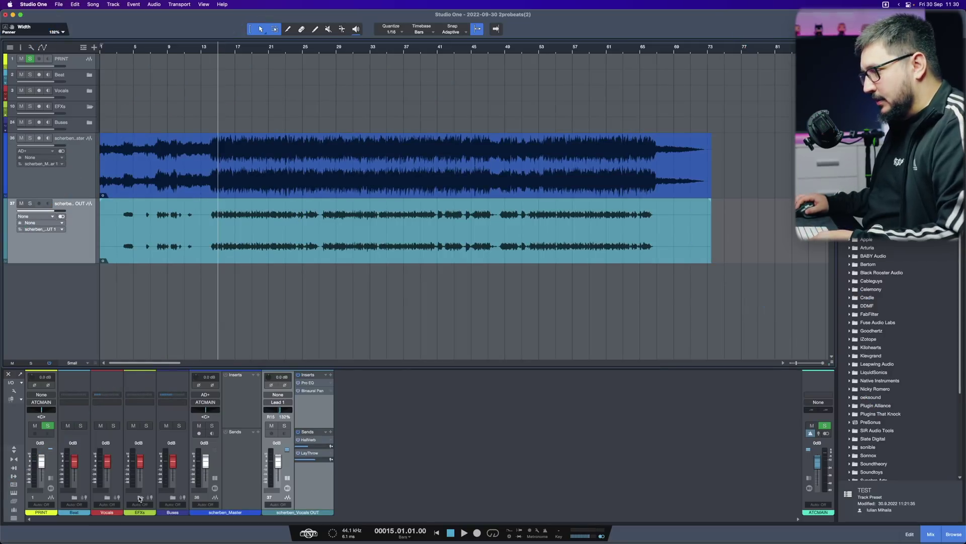
Expand the EFXs folder and Slap strip, then add a RoomVerb send to Slap.
click(140, 499)
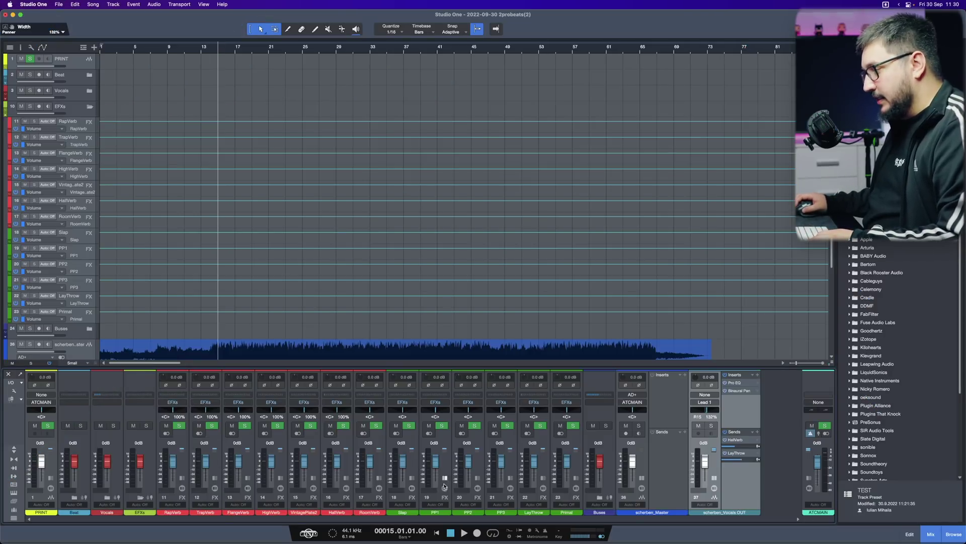
click(412, 479)
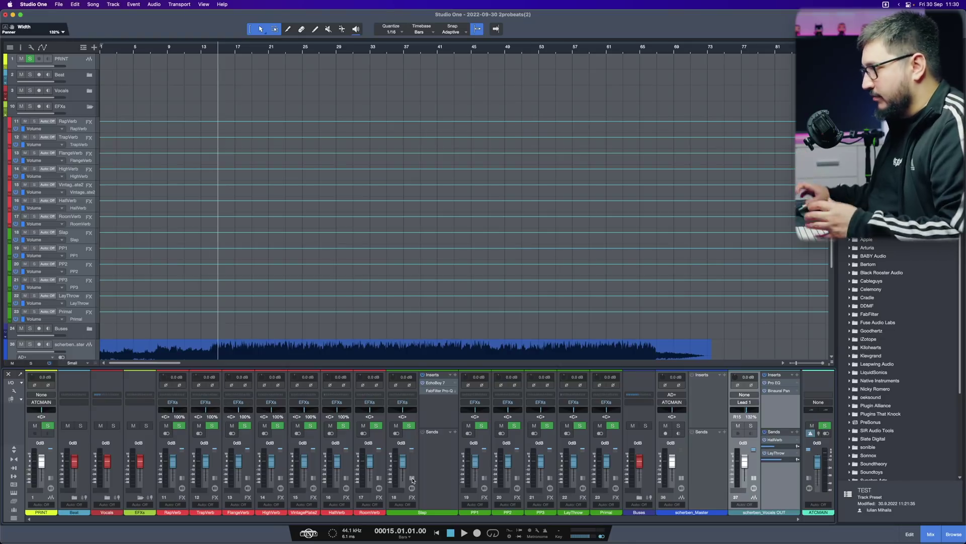
click(455, 431)
mouse_move(461, 443)
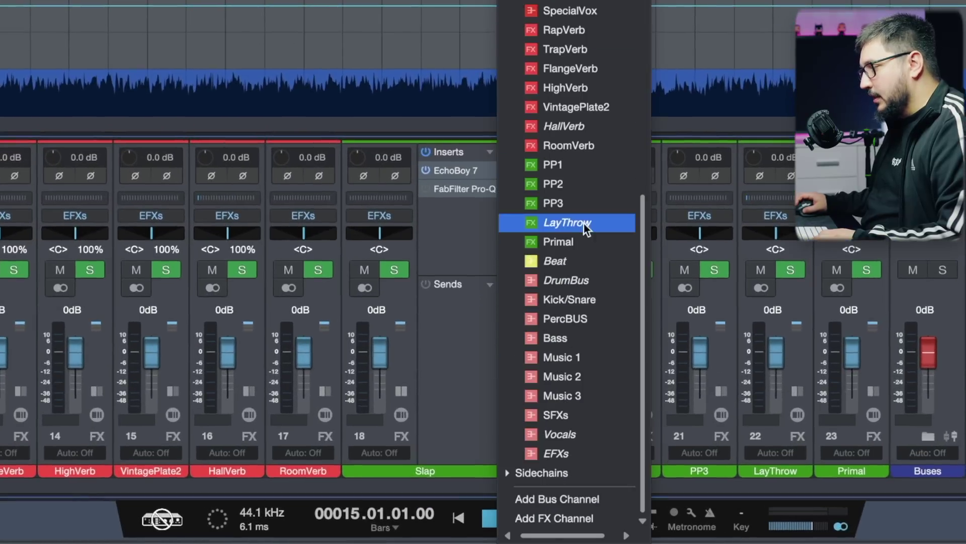
click(578, 147)
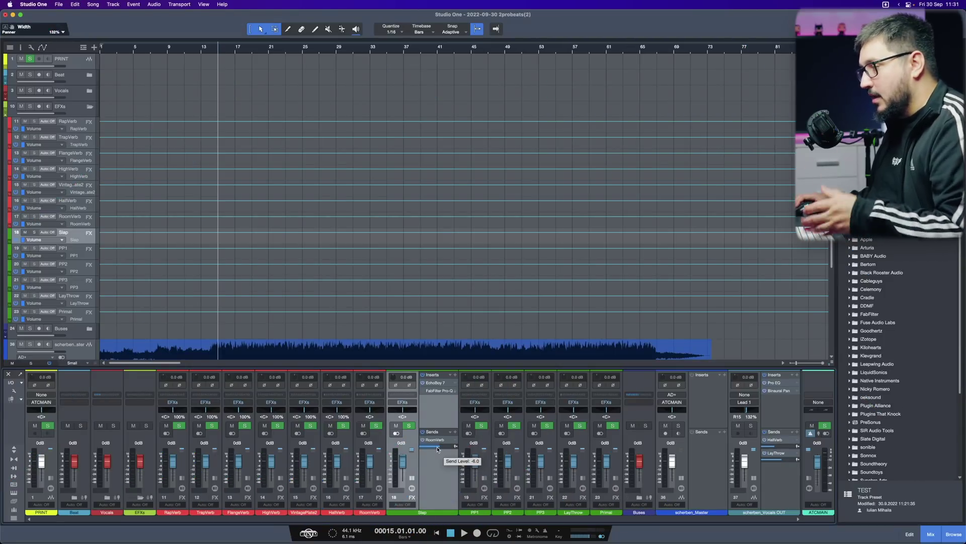
Lock Slap's RoomVerb send pan to the channel and pan Slap to L37.
drag(400, 411, 390, 413)
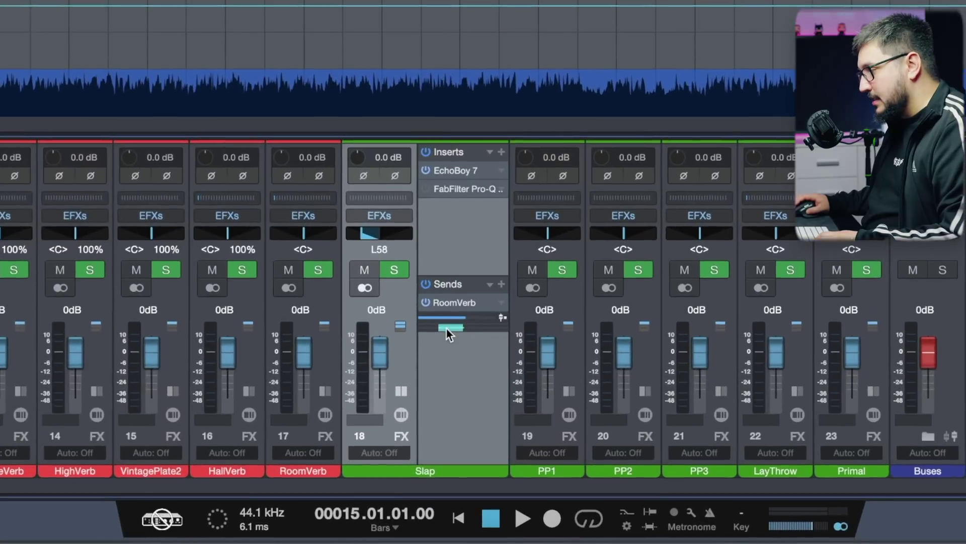
right_click(448, 325)
key(Escape)
right_click(451, 301)
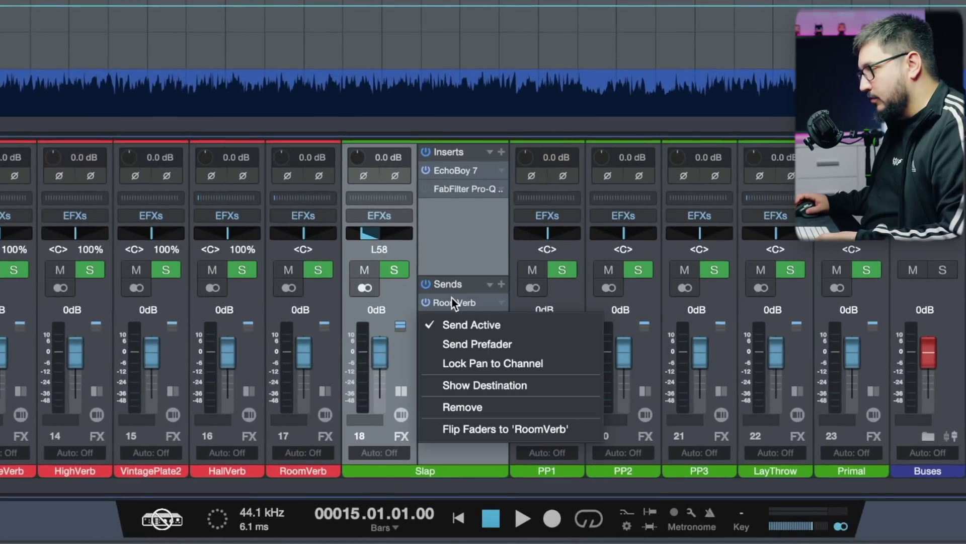
click(506, 364)
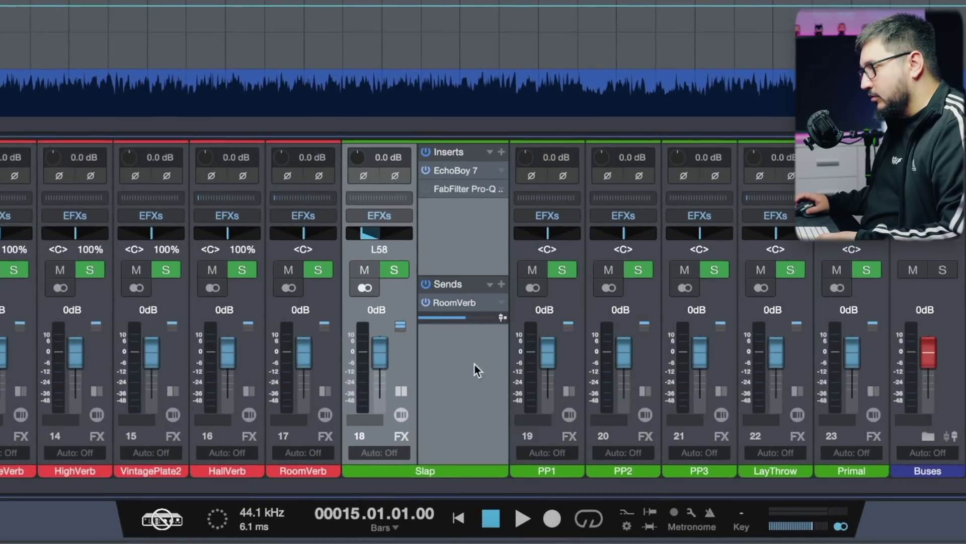
drag(372, 233, 389, 233)
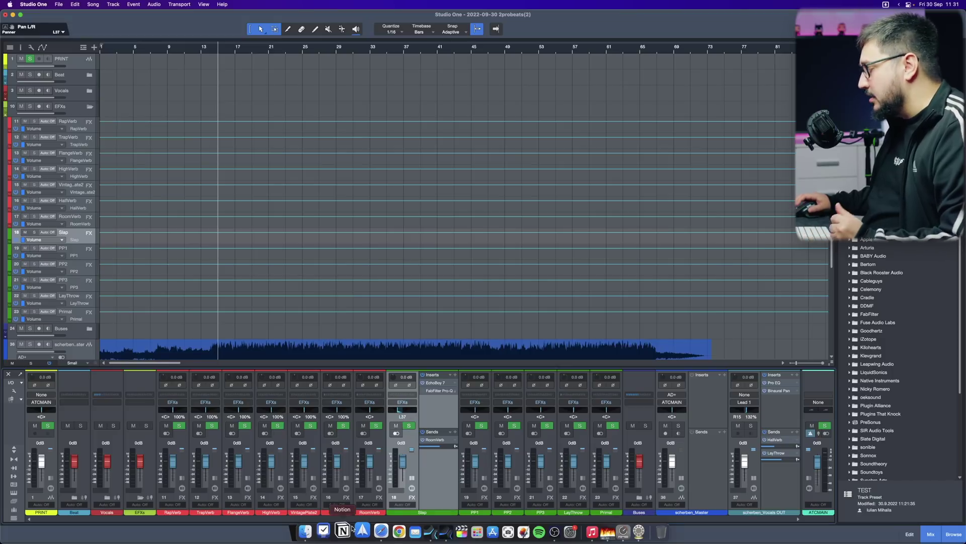
click(373, 533)
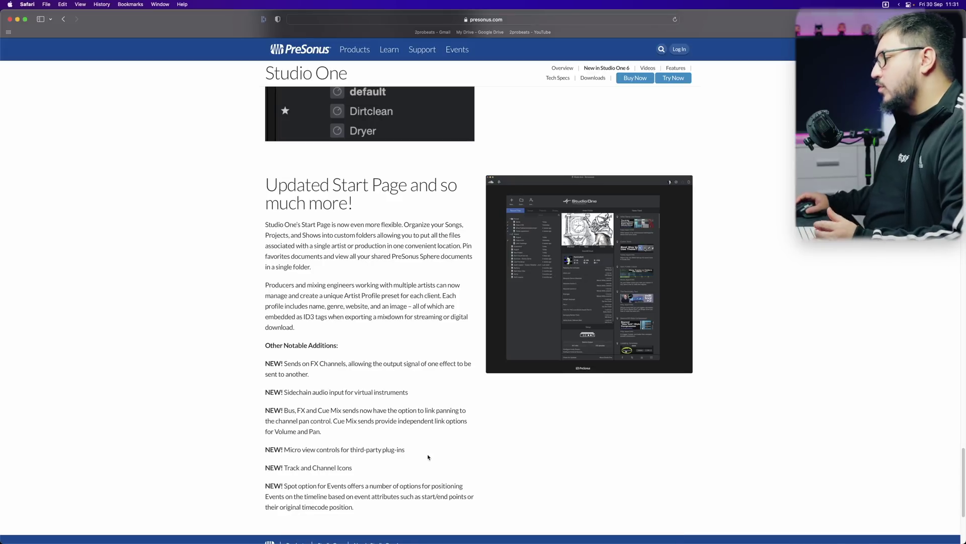
click(420, 533)
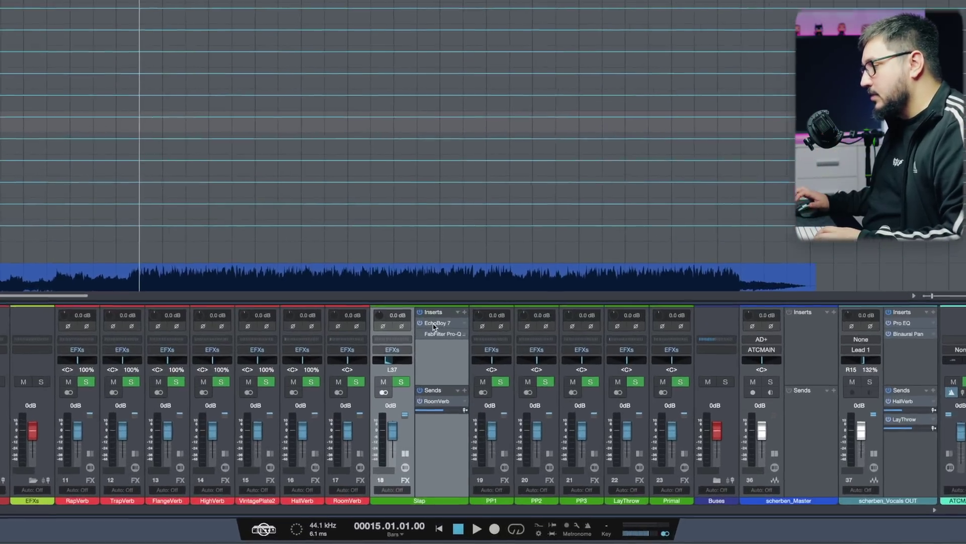
Open EchoBoy 7's micro-edit parameter setup and remove all listed parameters.
click(432, 385)
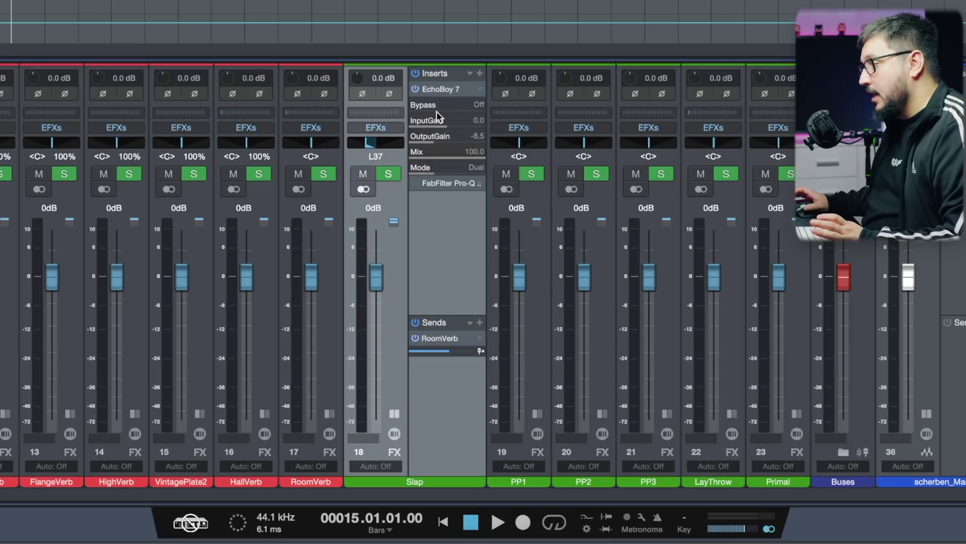
right_click(438, 106)
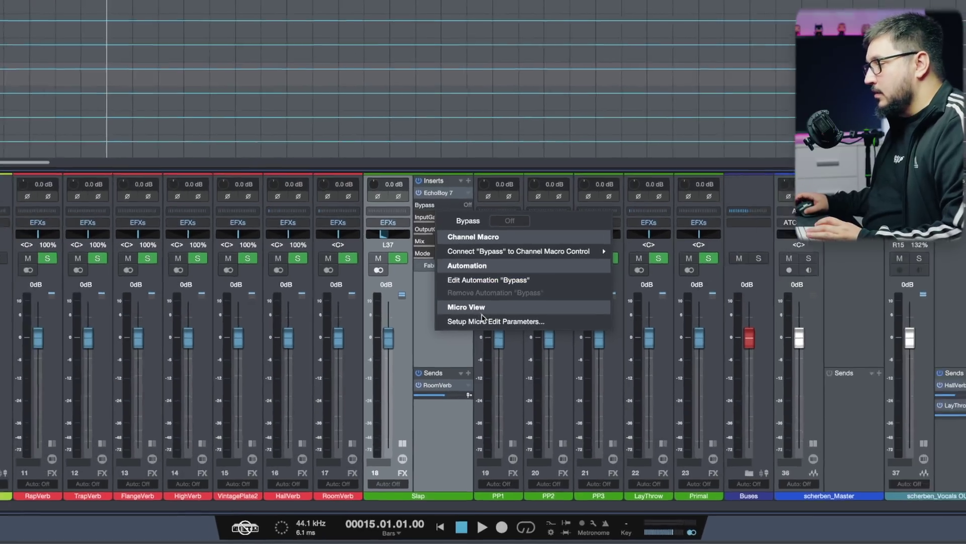
click(482, 319)
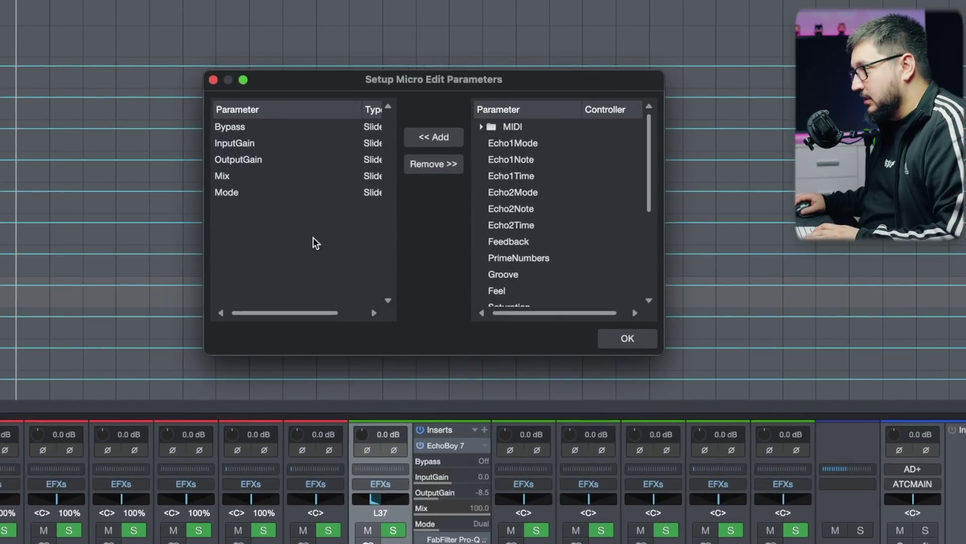
click(433, 162)
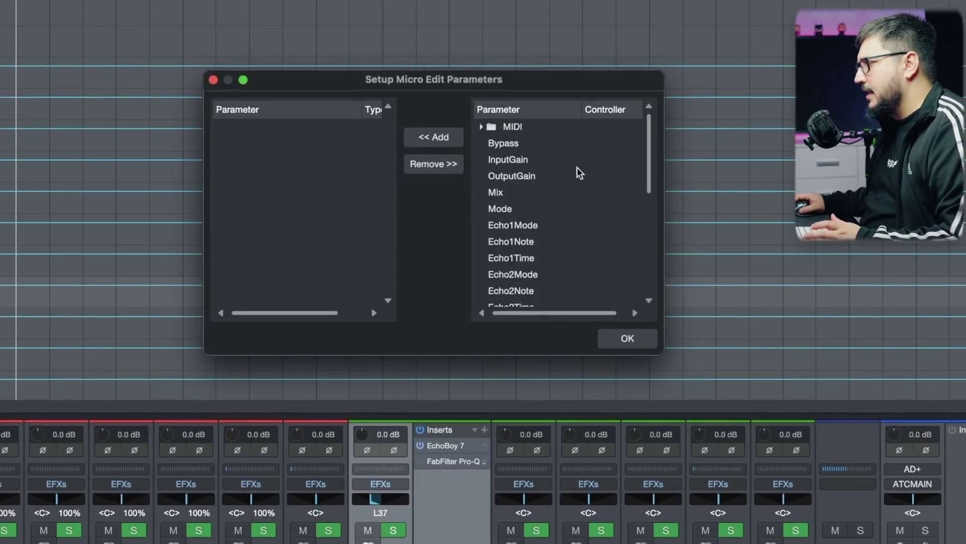
Add Feedback and Style to EchoBoy 7's micro view and refresh it in the mixer.
scroll(577, 251, down, 1)
click(519, 277)
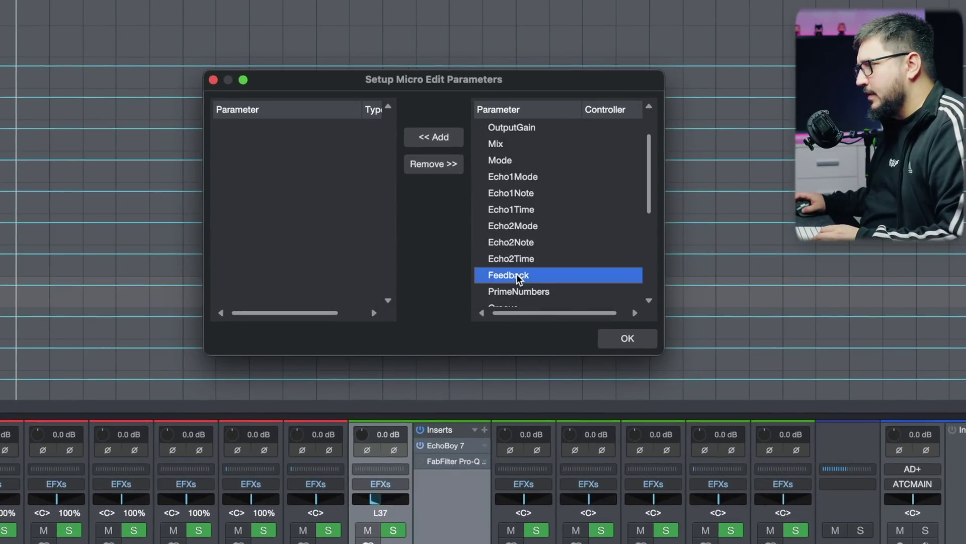
click(434, 138)
scroll(553, 247, down, 5)
scroll(552, 255, down, 1)
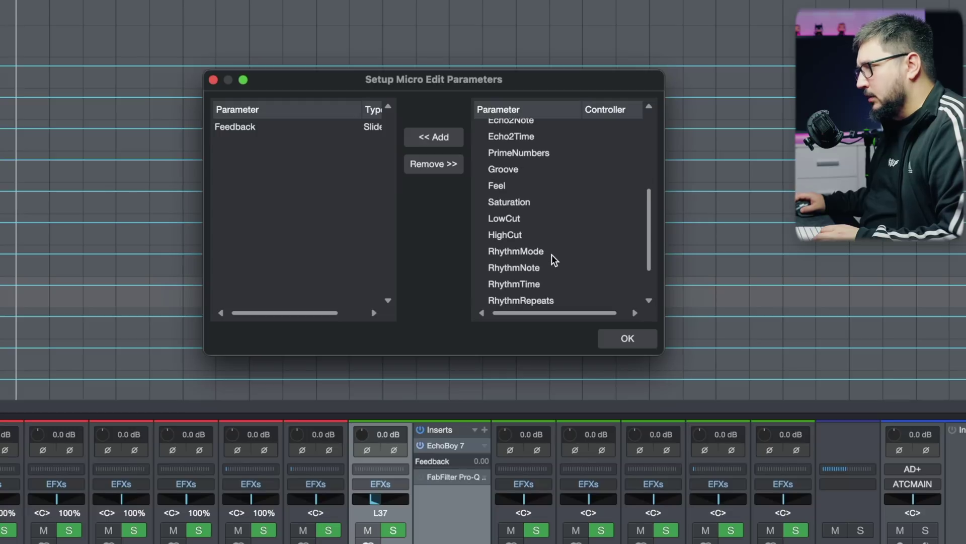
scroll(559, 253, down, 3)
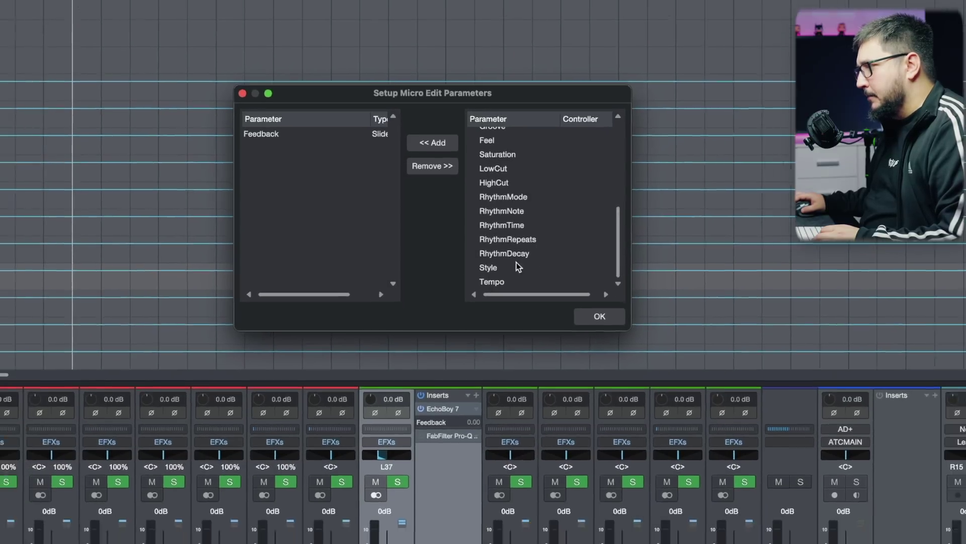
click(515, 283)
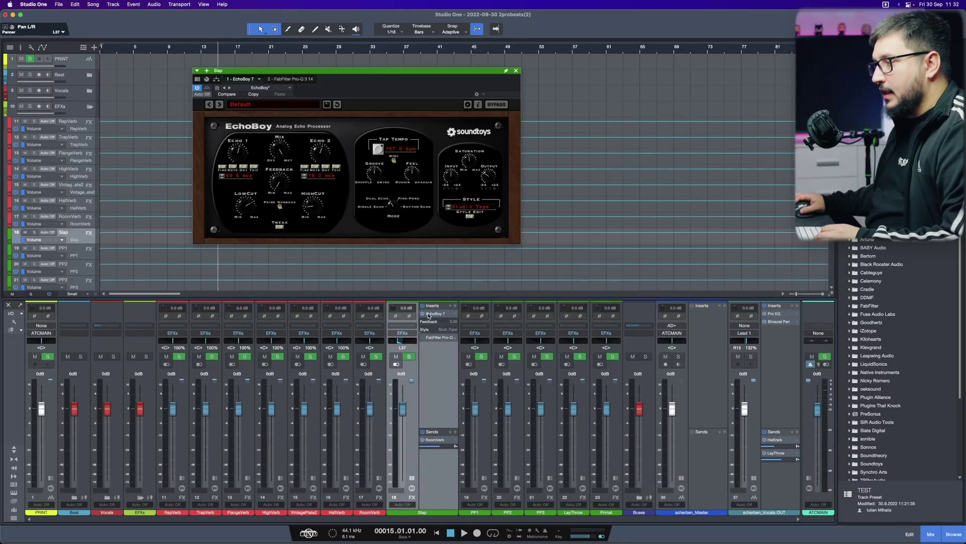
click(424, 315)
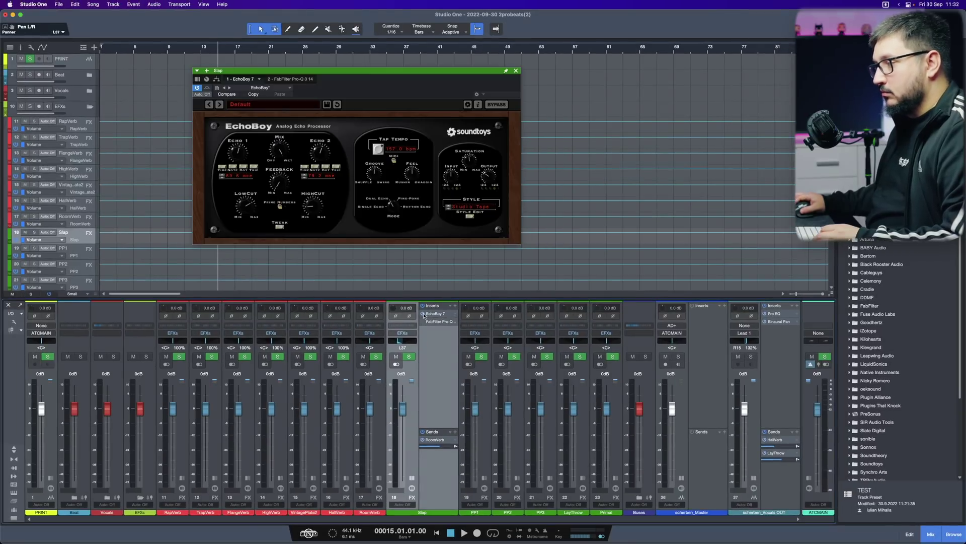
click(440, 313)
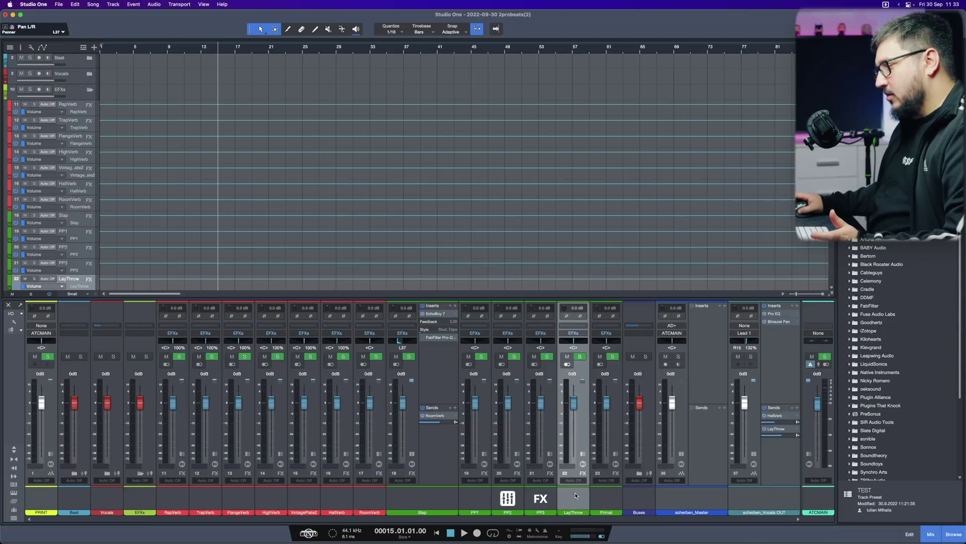
Give LayThrow the metronome icon and shrink the icon strip so faders grow taller.
click(567, 499)
click(688, 413)
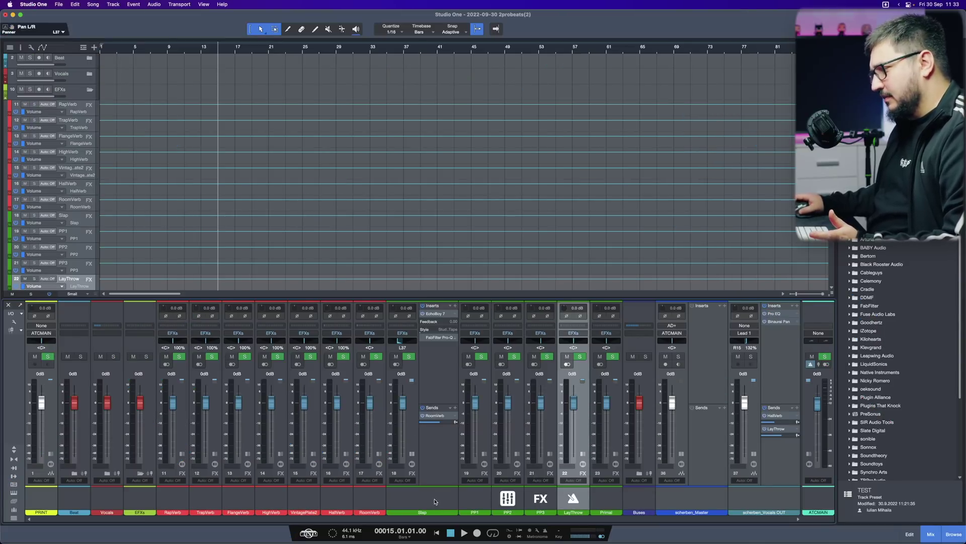
drag(225, 484, 213, 519)
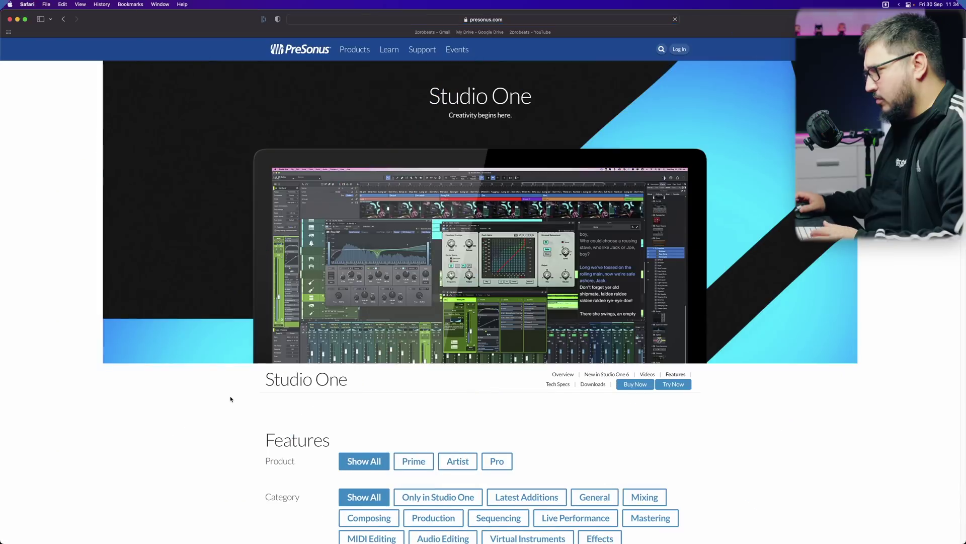
scroll(224, 407, down, 10)
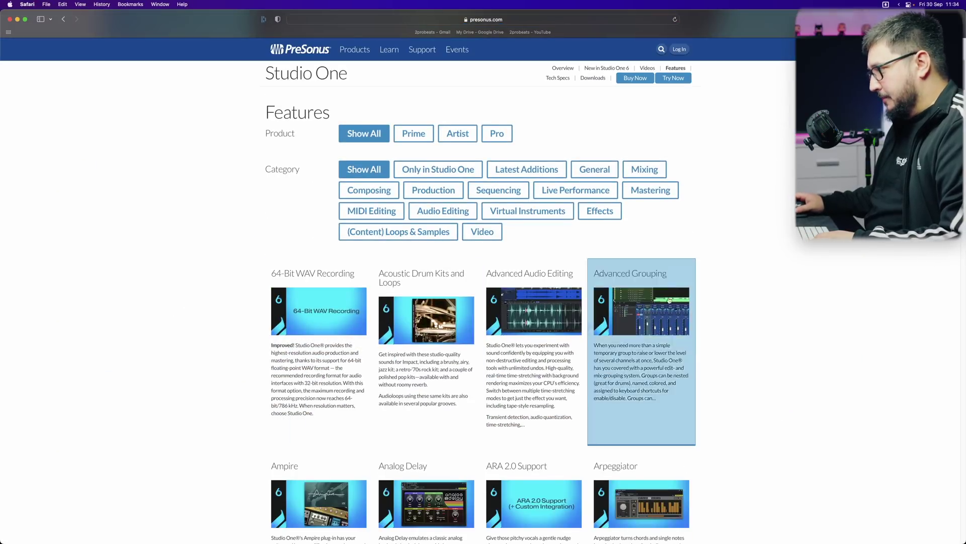
Scroll the Features page and read the Autofilter feature details.
scroll(451, 297, down, 2)
scroll(218, 342, down, 3)
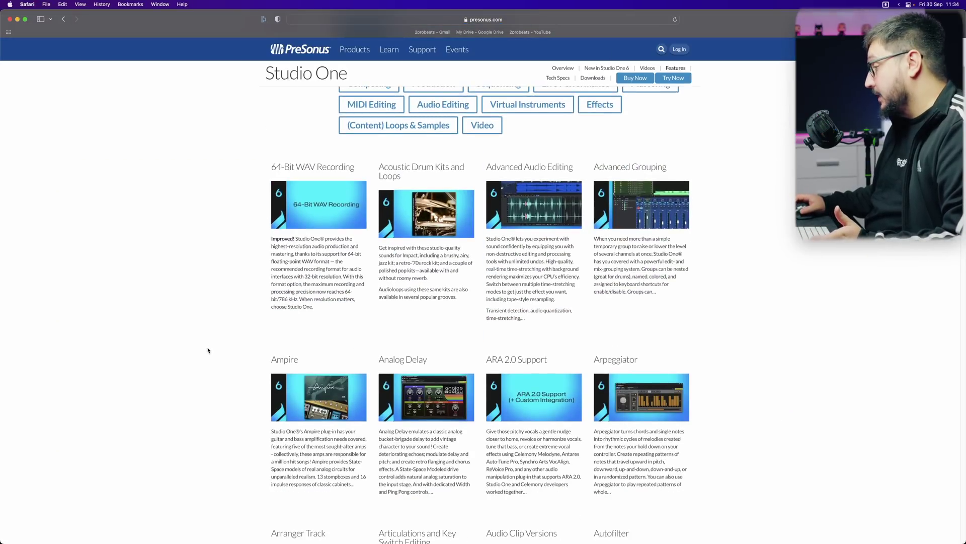
scroll(207, 350, down, 7)
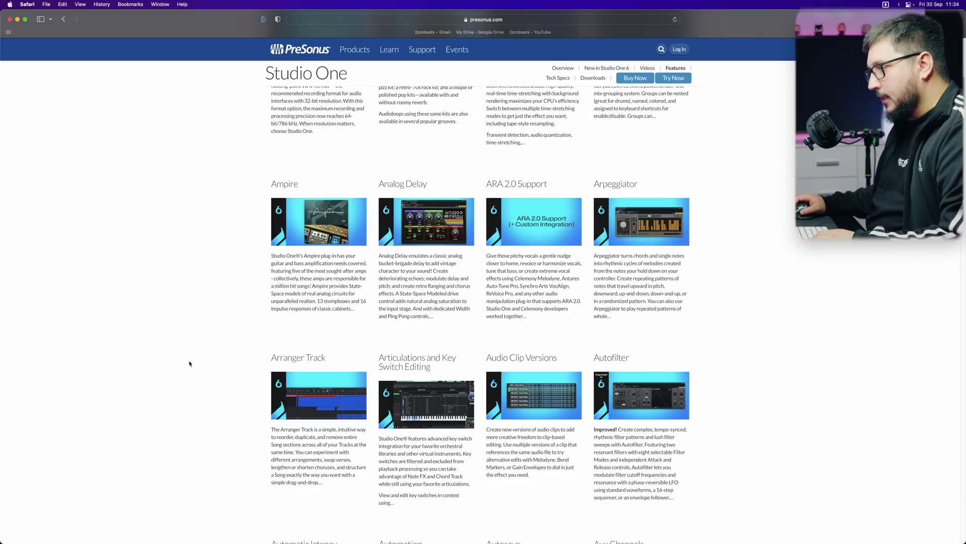
scroll(189, 363, down, 4)
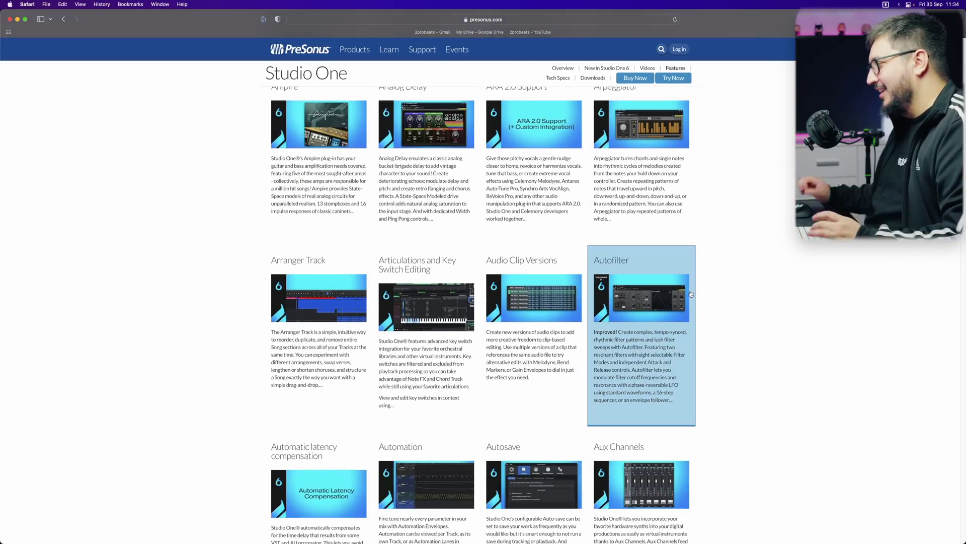
click(661, 308)
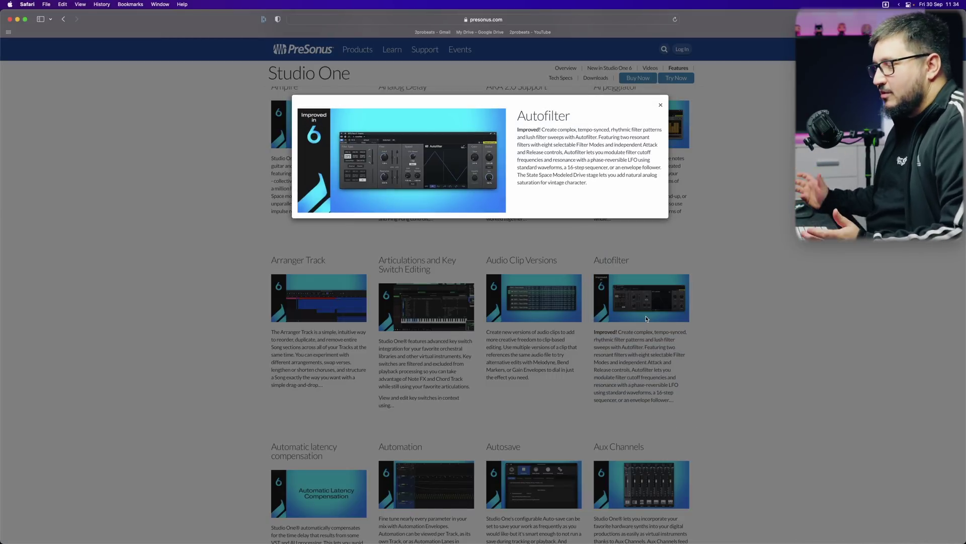
click(698, 342)
Continue scrolling the Features page down to Easy Sidechain Routing.
scroll(217, 347, down, 15)
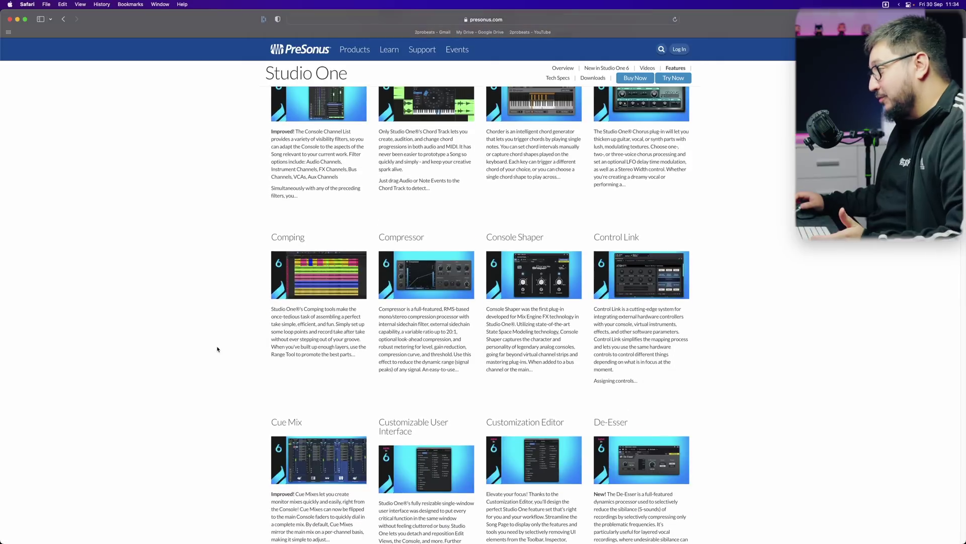
scroll(217, 349, down, 4)
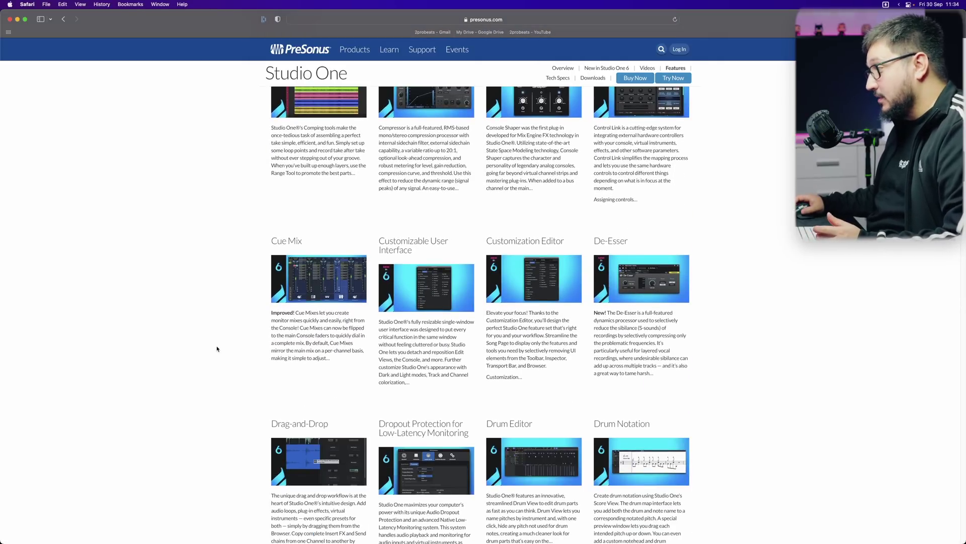
scroll(173, 304, down, 6)
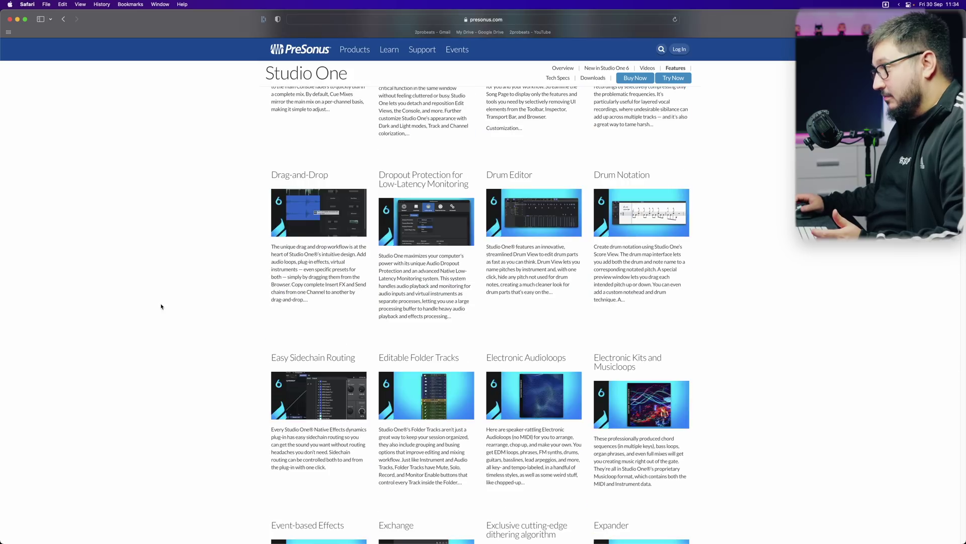
scroll(161, 306, down, 2)
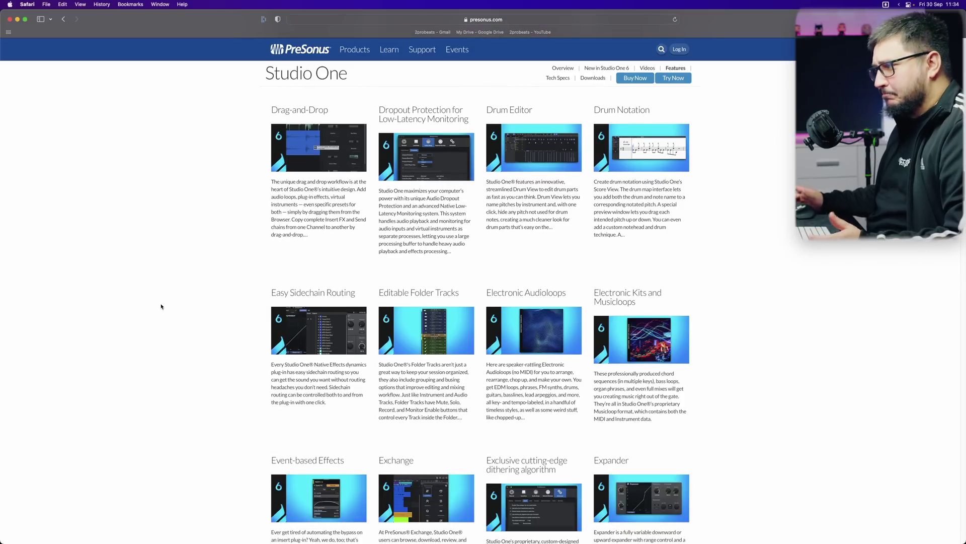
scroll(161, 306, down, 2)
scroll(161, 305, down, 1)
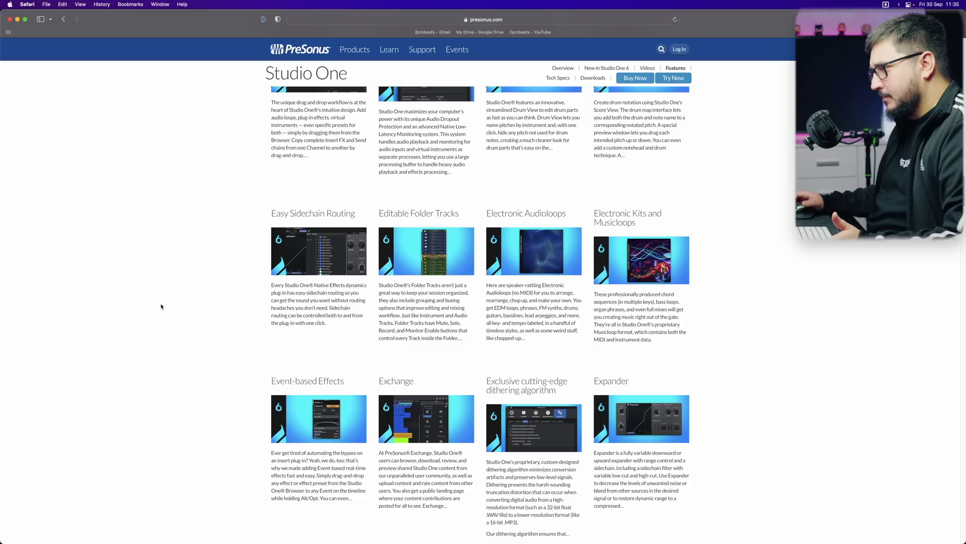
mouse_move(322, 541)
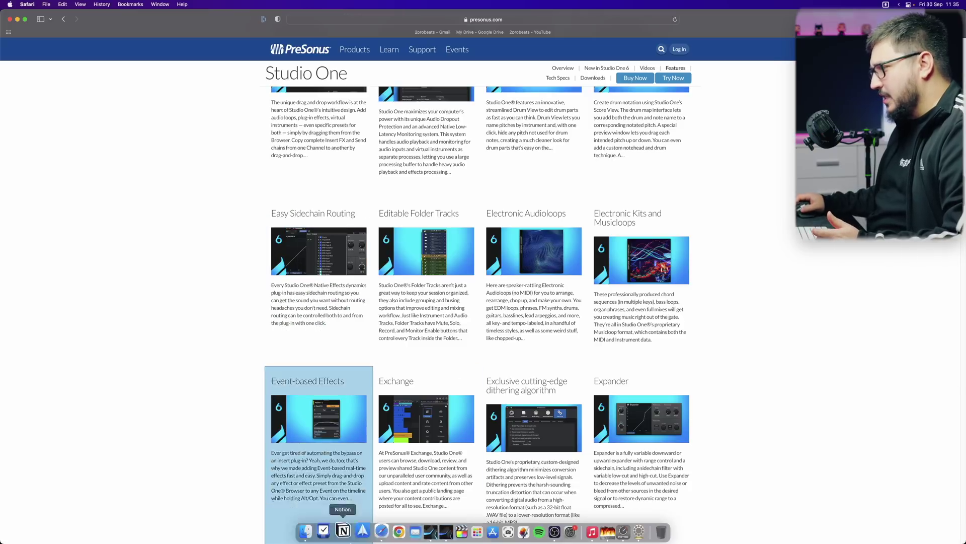
Insert Pro EQ³ on the Slap channel and check its Sidechain source list.
click(421, 528)
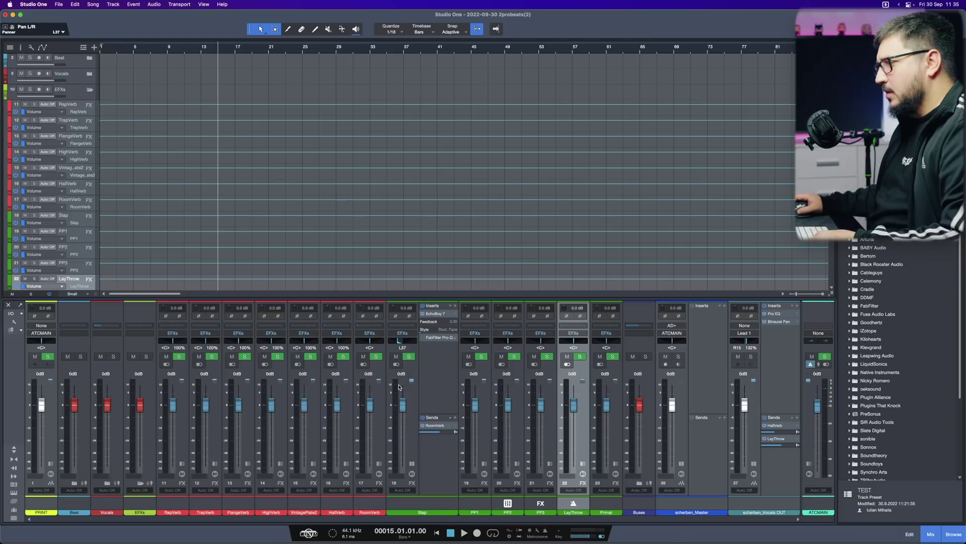
click(442, 411)
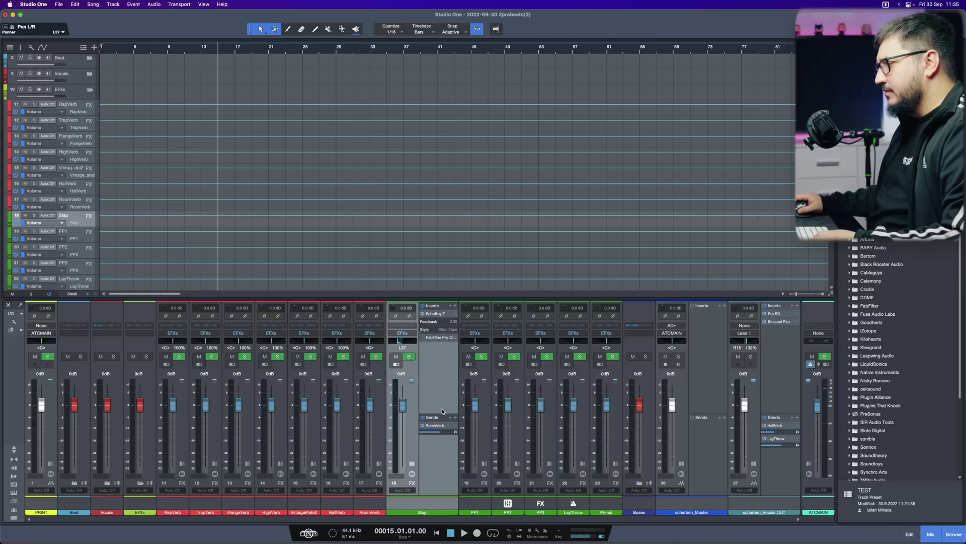
click(455, 306)
text(pro eq)
key(Return)
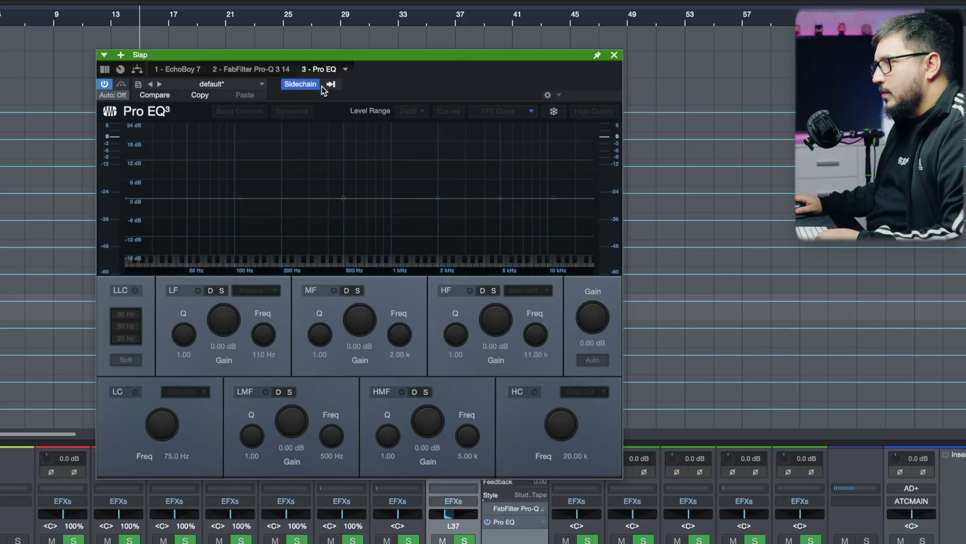
click(326, 84)
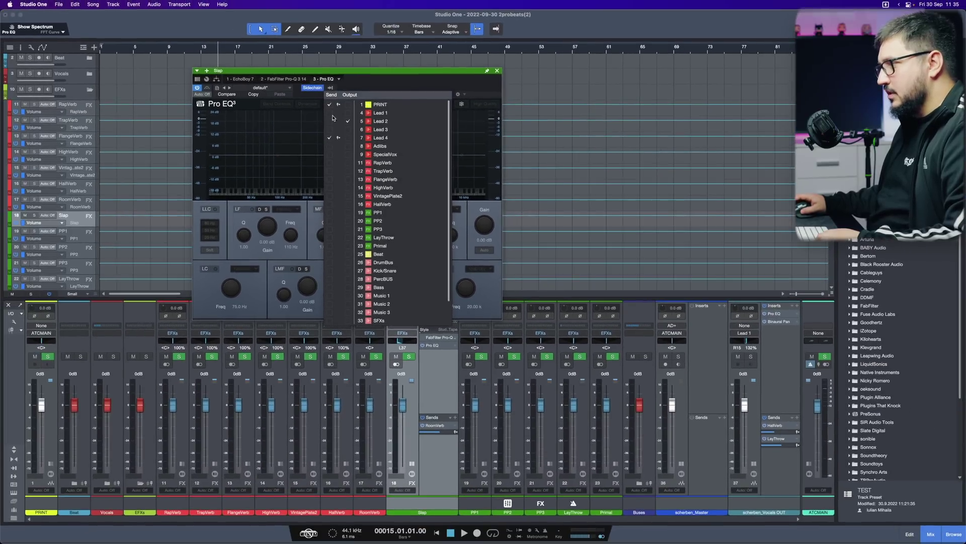
click(454, 95)
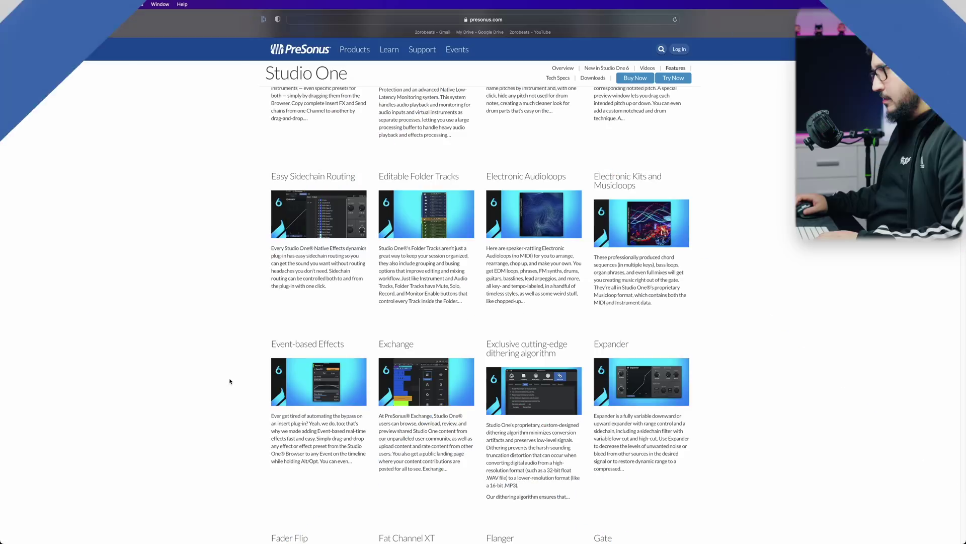
Scroll the PreSonus Features page down to its final feature entries.
scroll(230, 381, down, 10)
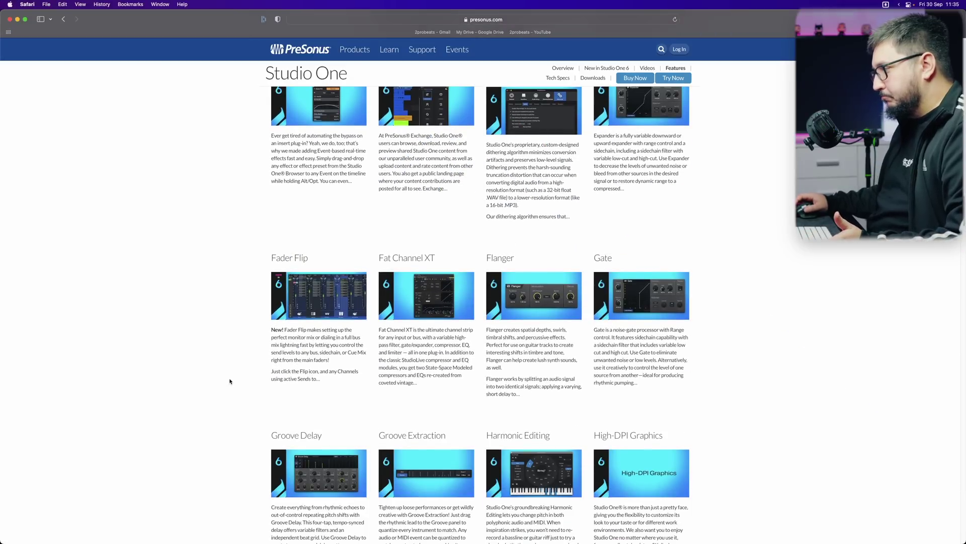
scroll(230, 381, down, 10)
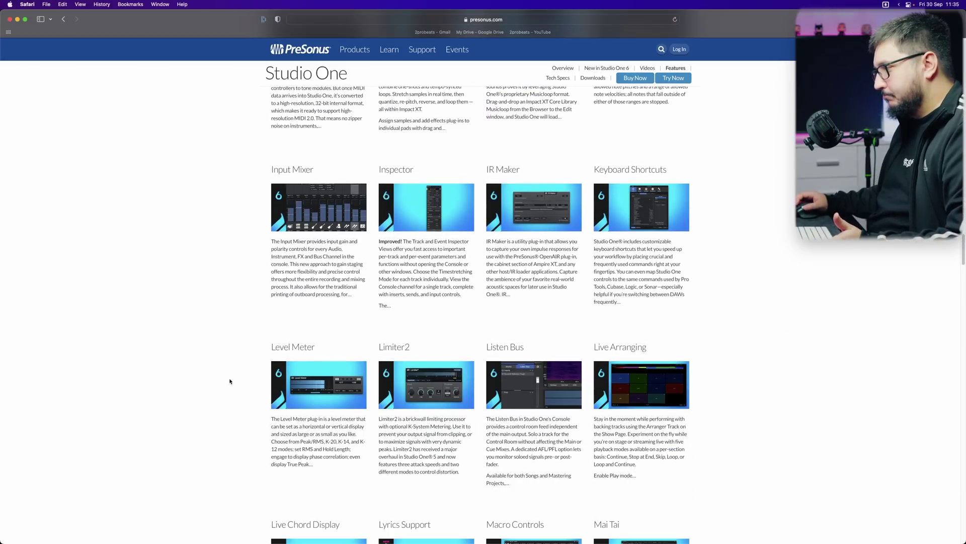
scroll(230, 381, down, 10)
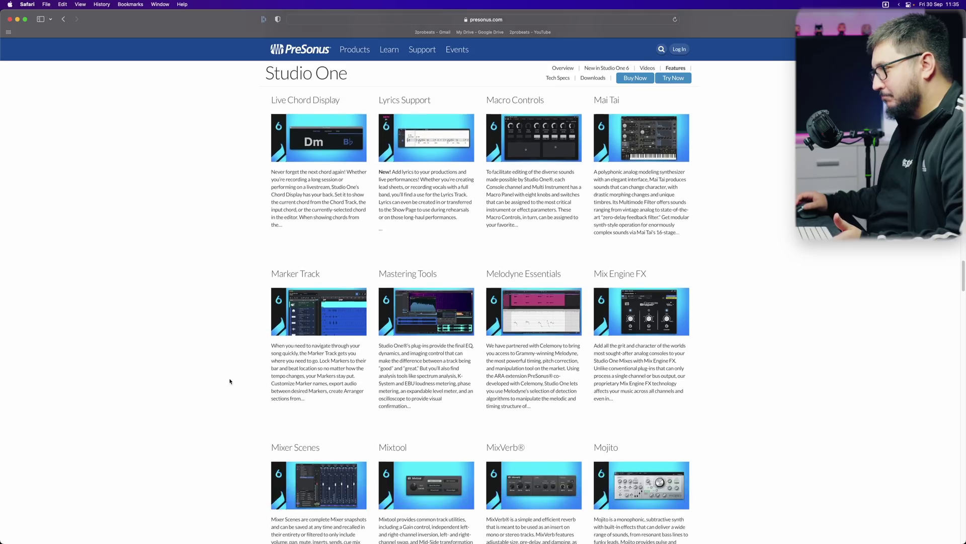
scroll(230, 381, down, 10)
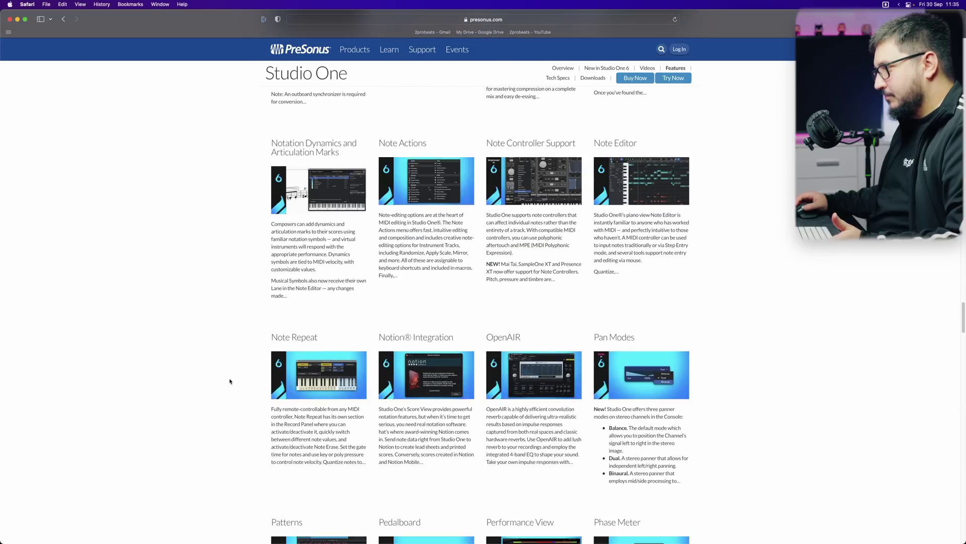
scroll(230, 381, down, 10)
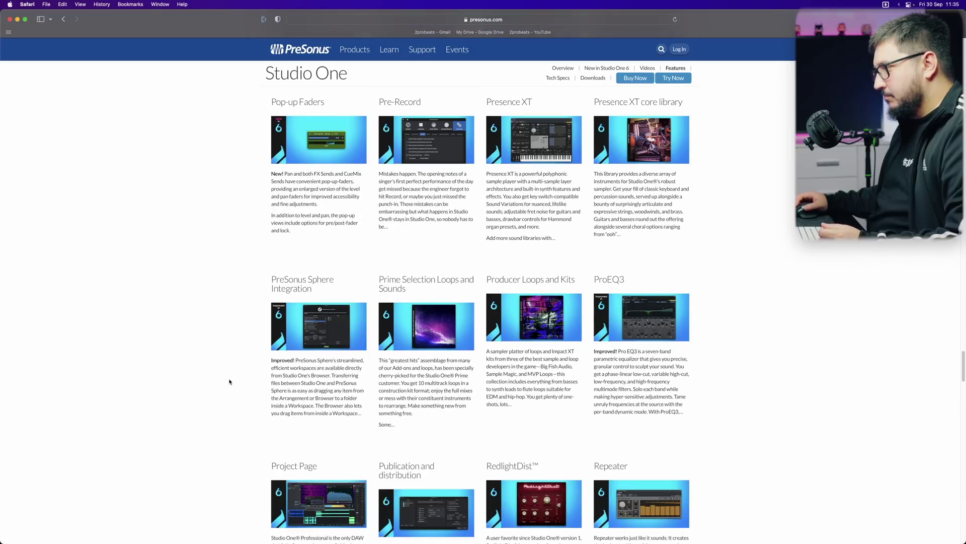
scroll(230, 381, down, 7)
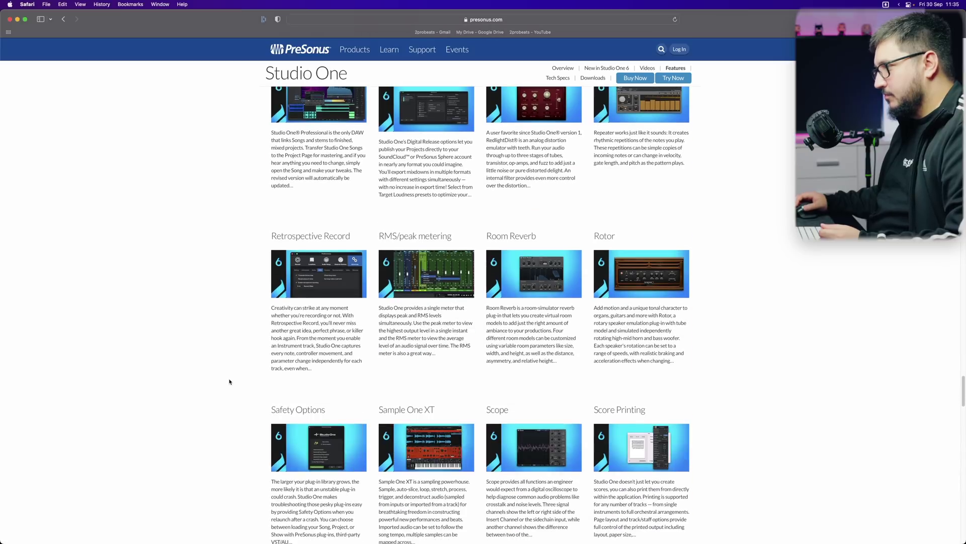
scroll(230, 381, down, 10)
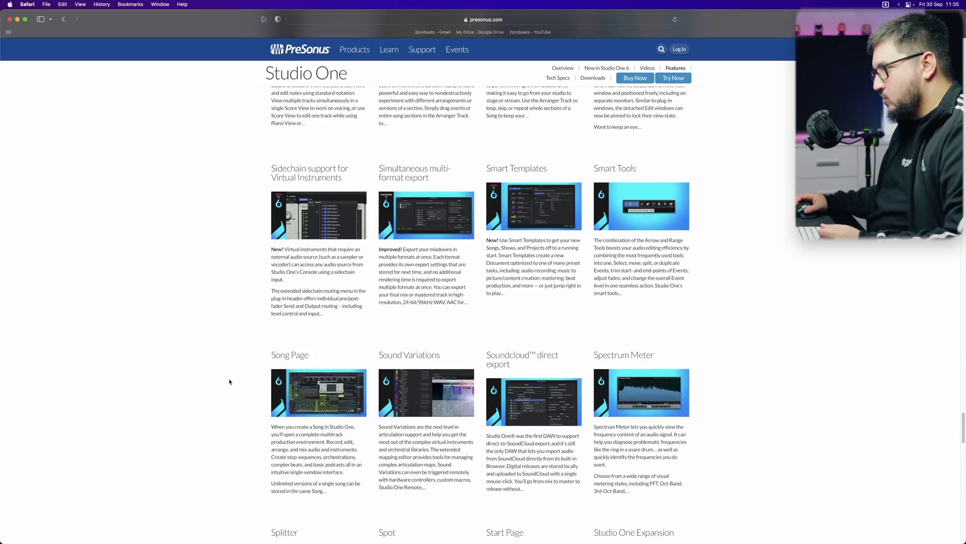
scroll(230, 381, down, 15)
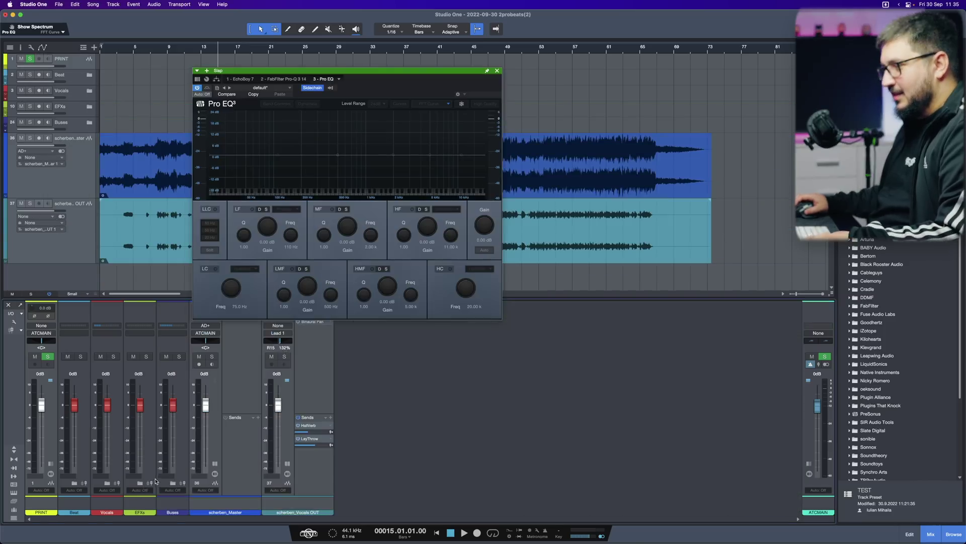
Close the Console panel with F3 so the arrangement view fills the window.
key(F3)
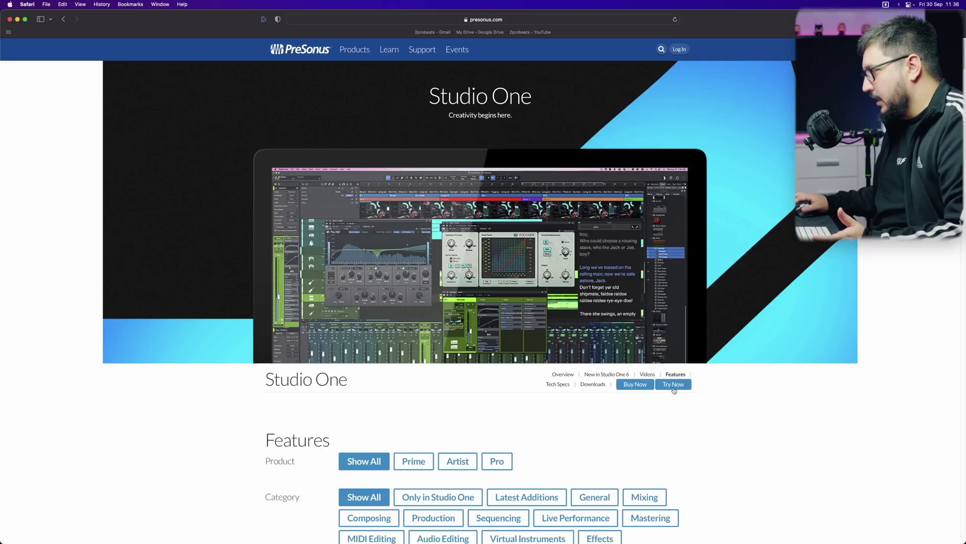
Open the Studio One 6 free trial offer via Try Now.
click(674, 388)
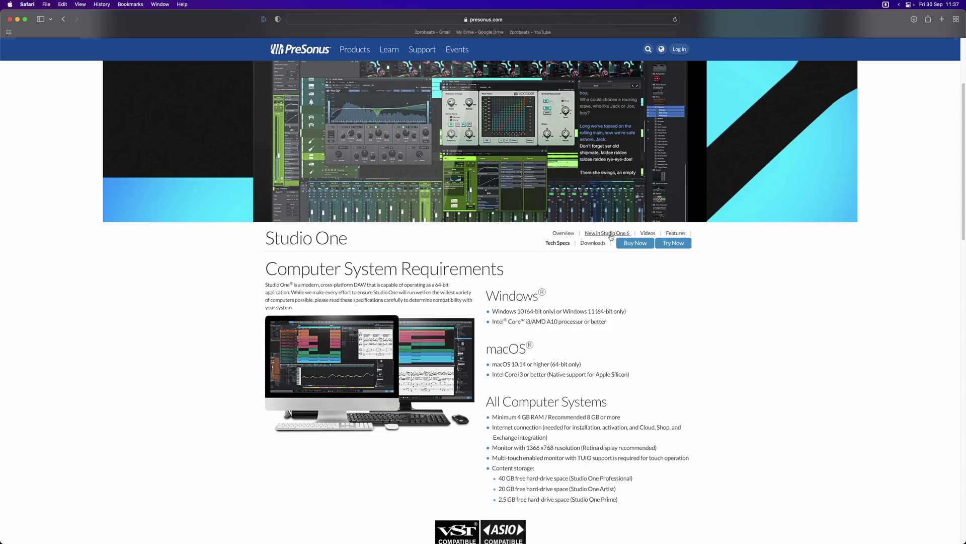
Scroll the New in Studio One 6 page down to Lyrics Integration and back to the top.
scroll(352, 327, down, 15)
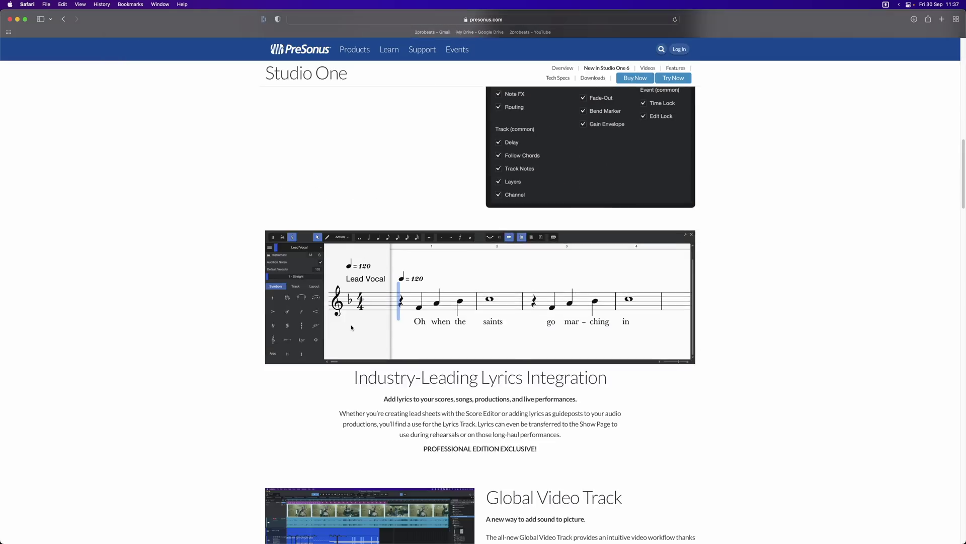
scroll(351, 328, up, 15)
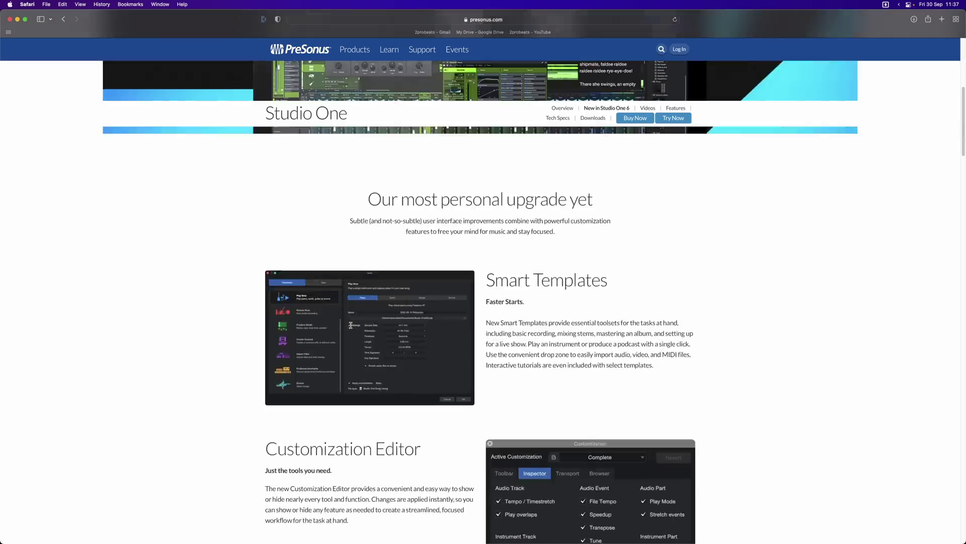